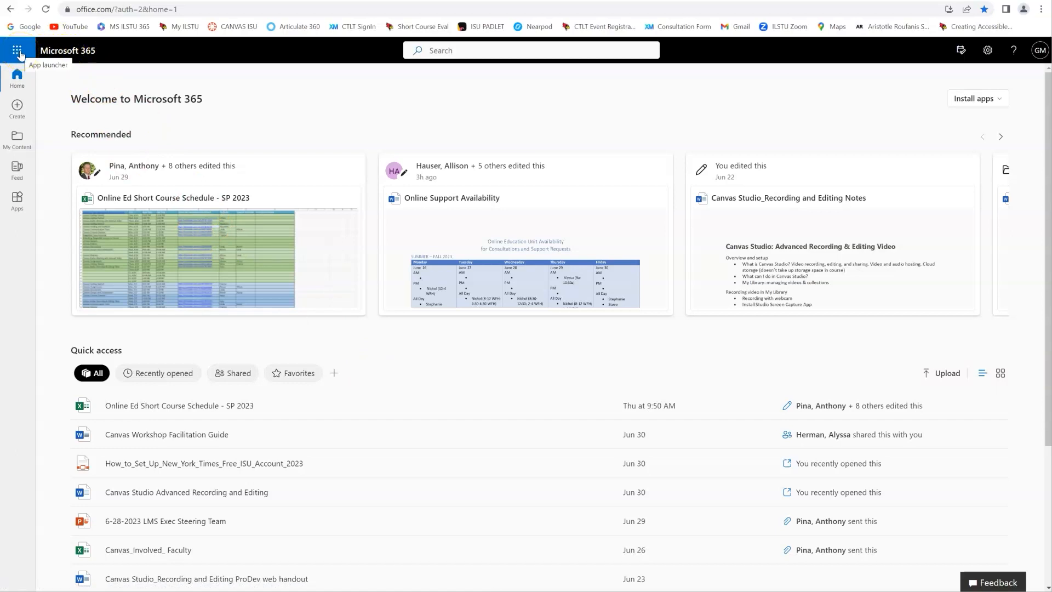
# - Switch from the Microsoft 365 home page to Stream (Classic) and show your own uploaded videos
pyautogui.click(19, 55)
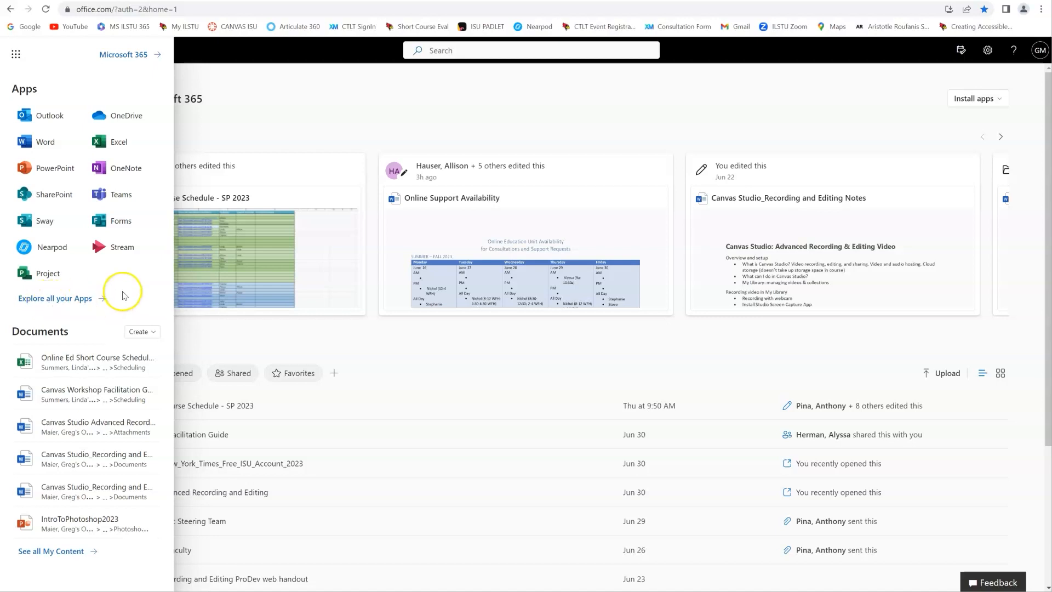
pyautogui.click(108, 251)
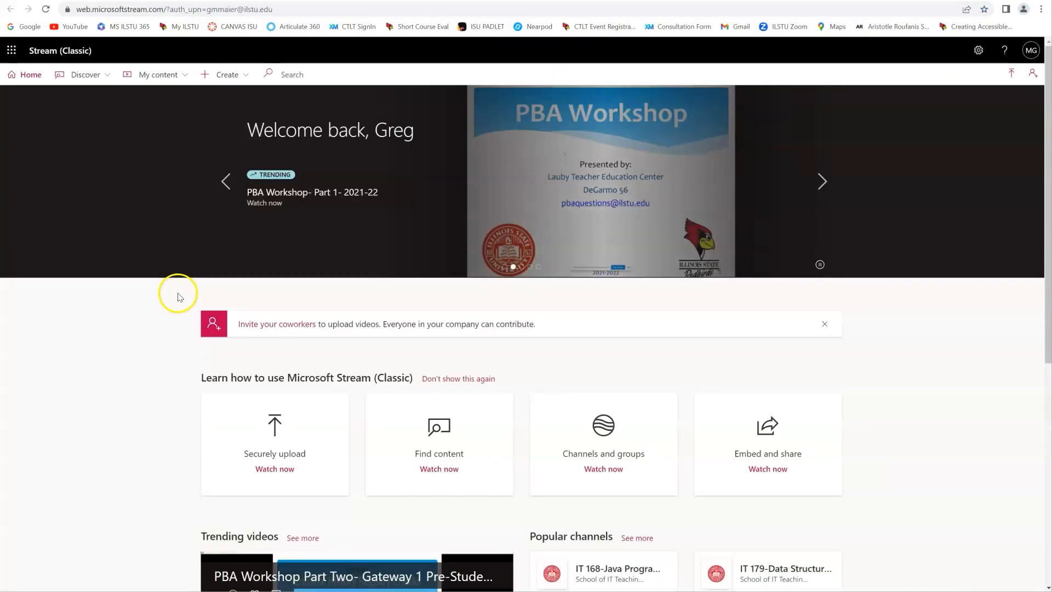
pyautogui.click(155, 75)
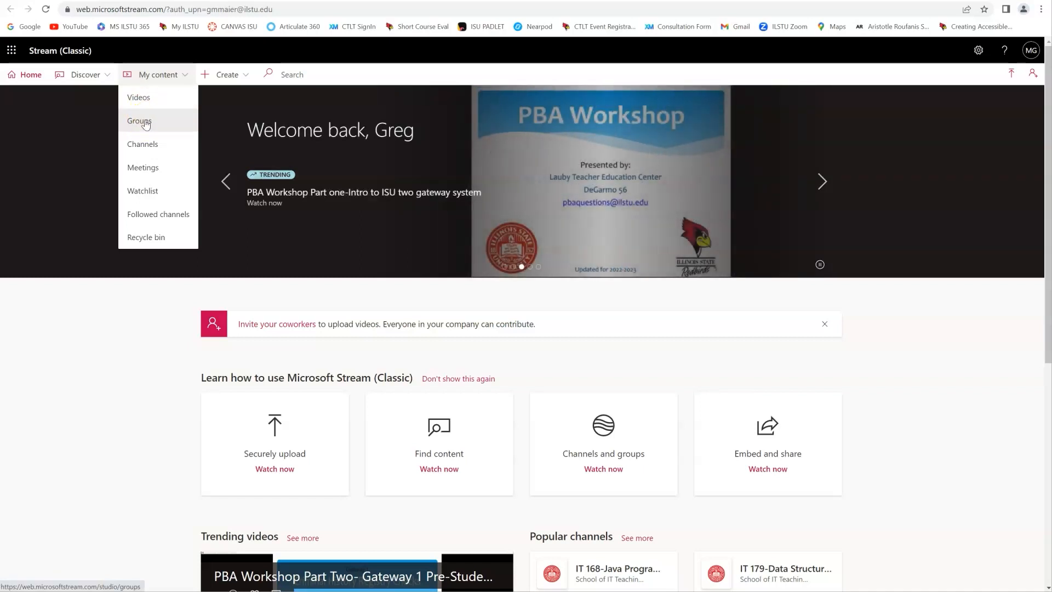
pyautogui.click(143, 99)
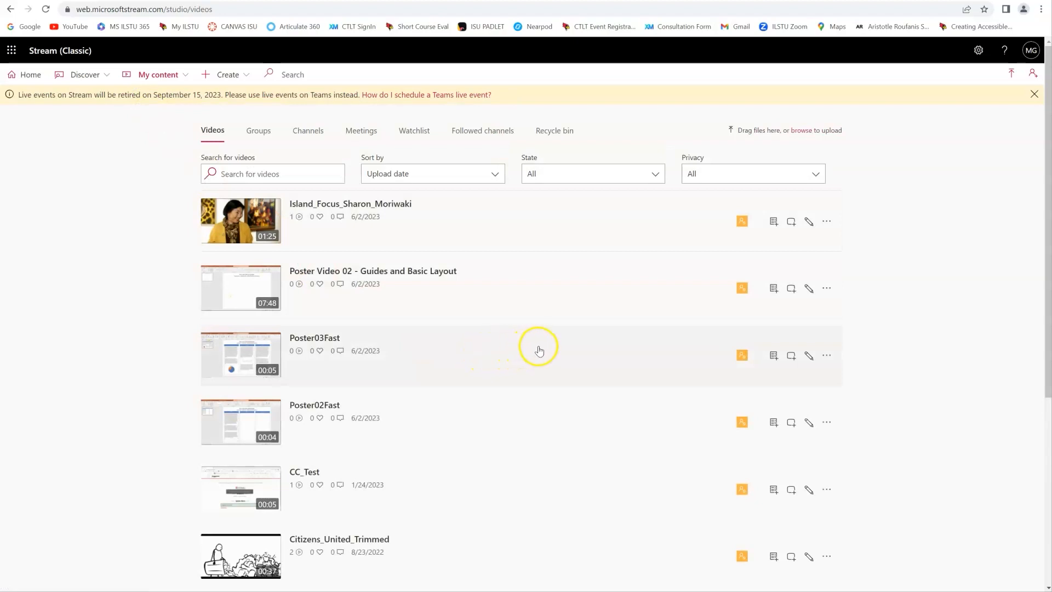
# - Download the original file of the Butterfly video uploaded on 8/17/2022
pyautogui.scroll(-5, 512, 324)
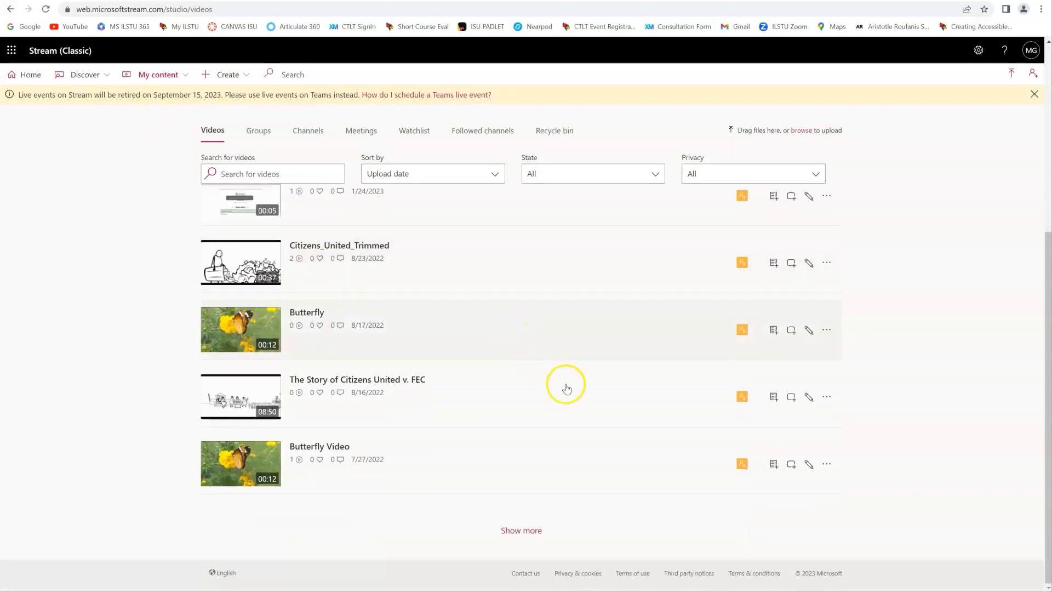
pyautogui.click(826, 330)
pyautogui.click(786, 459)
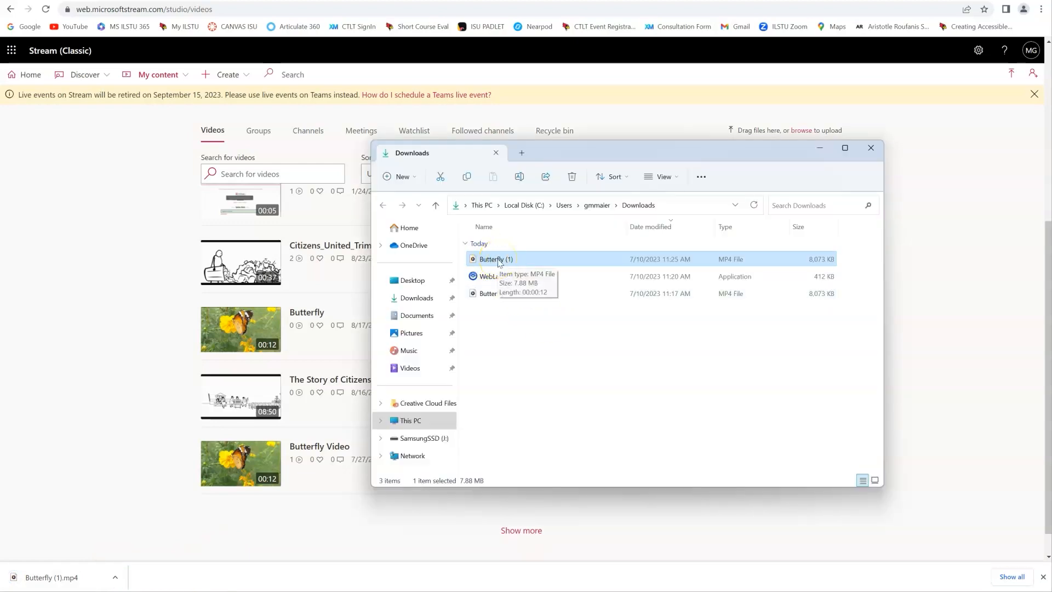
# - Move the downloaded Butterfly (1) file into the Video Transfer to Canvas Studio folder and close the Downloads window
pyautogui.moveTo(498, 258); pyautogui.dragTo(140, 223)
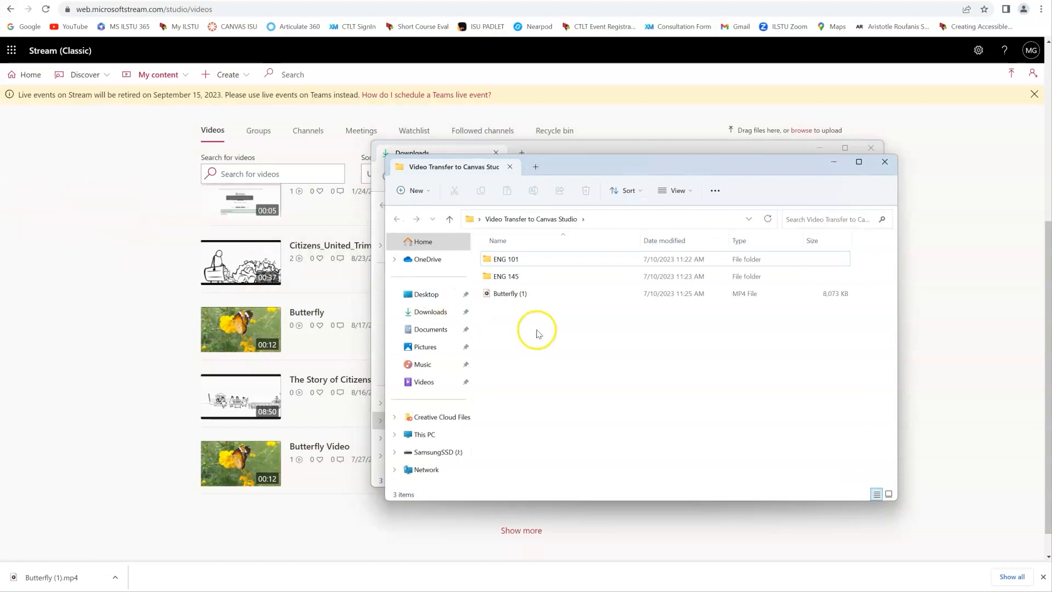
pyautogui.click(804, 147)
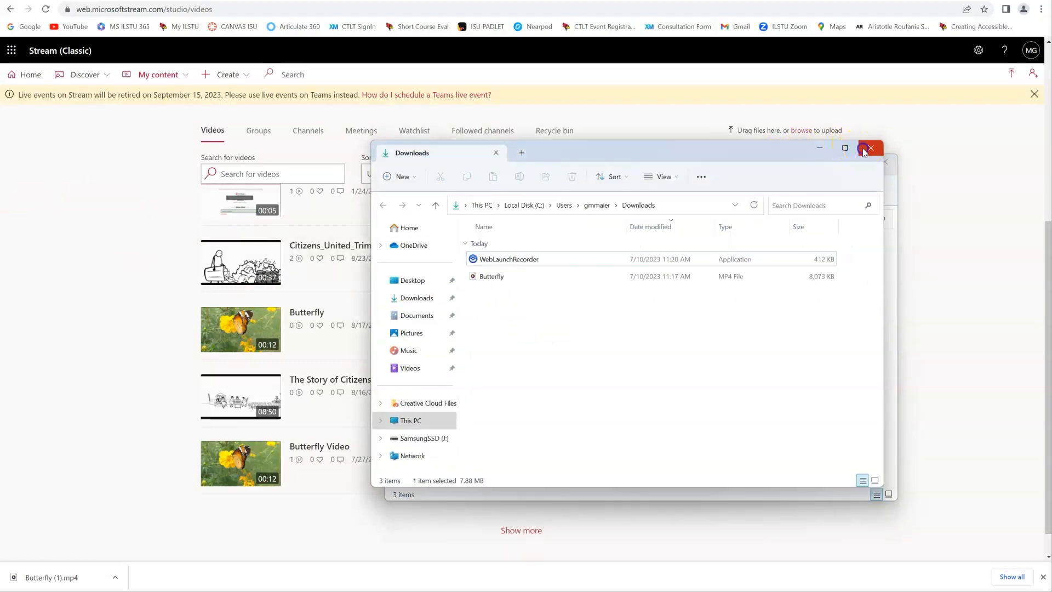
pyautogui.click(870, 147)
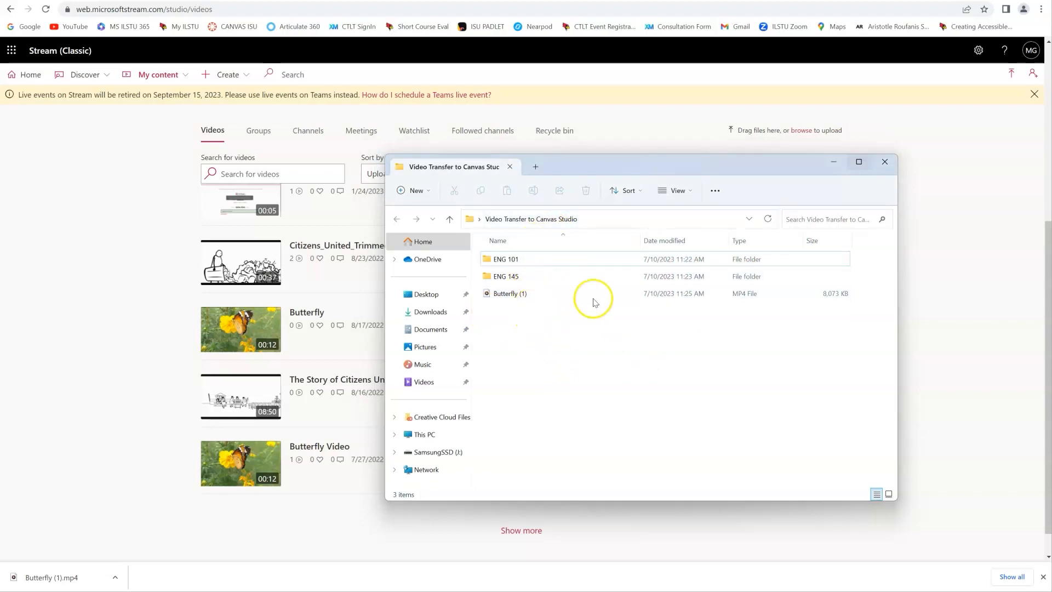
# - Rename the Butterfly (1) file as eng_101_Butterfly and move it into the ENG 101 folder
pyautogui.click(520, 262)
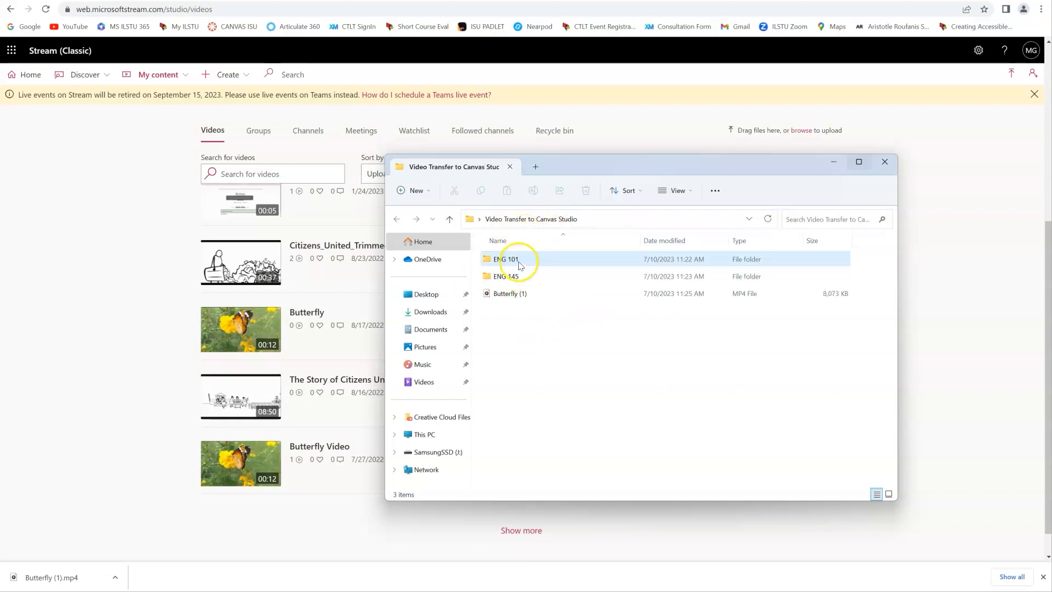
pyautogui.click(510, 296)
pyautogui.click(508, 298)
pyautogui.click(508, 297)
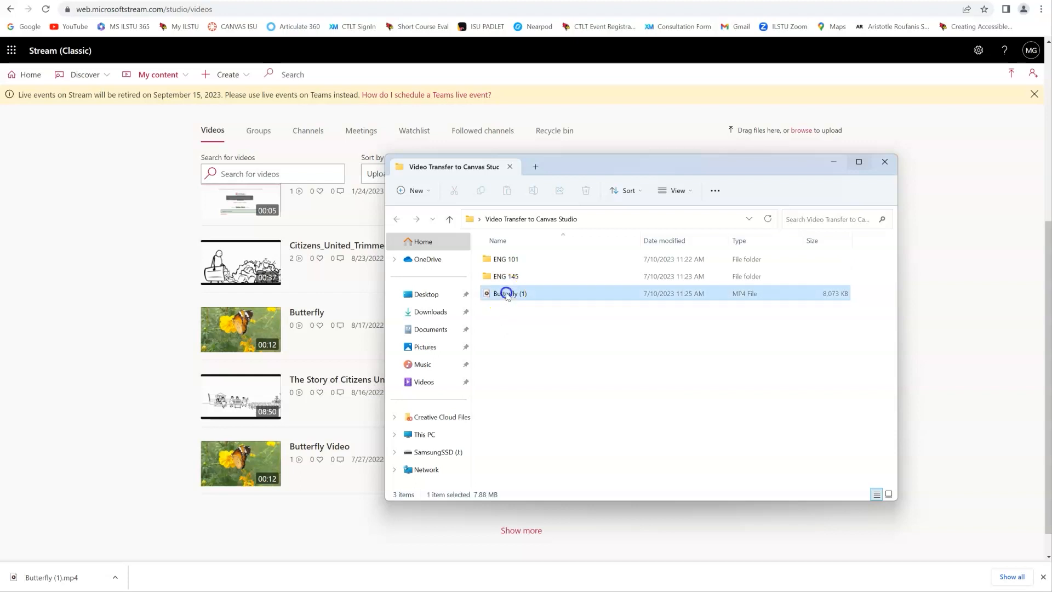
pyautogui.click(508, 296)
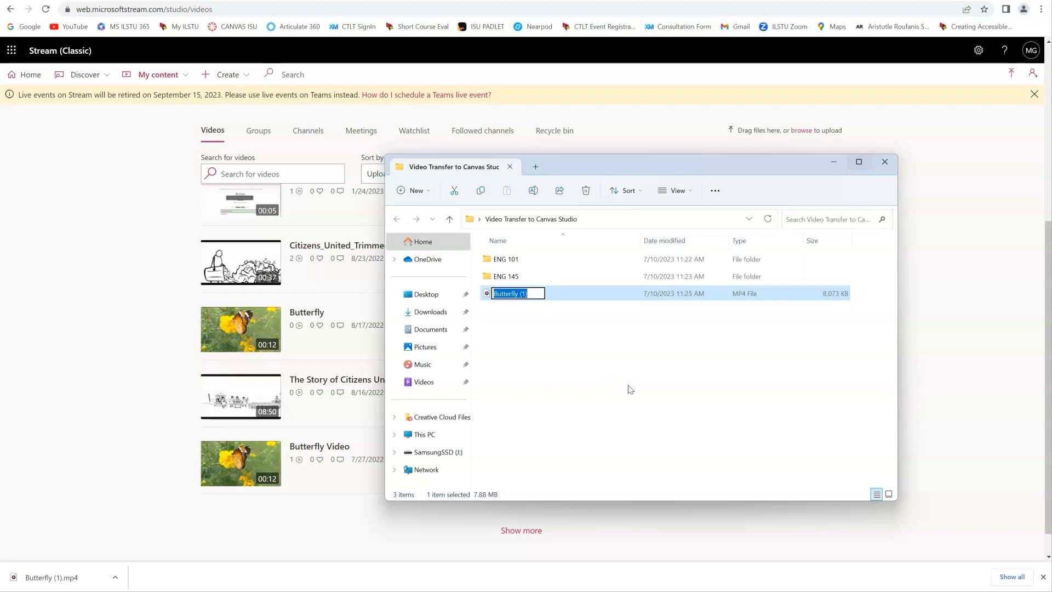
pyautogui.write('eng_101_')
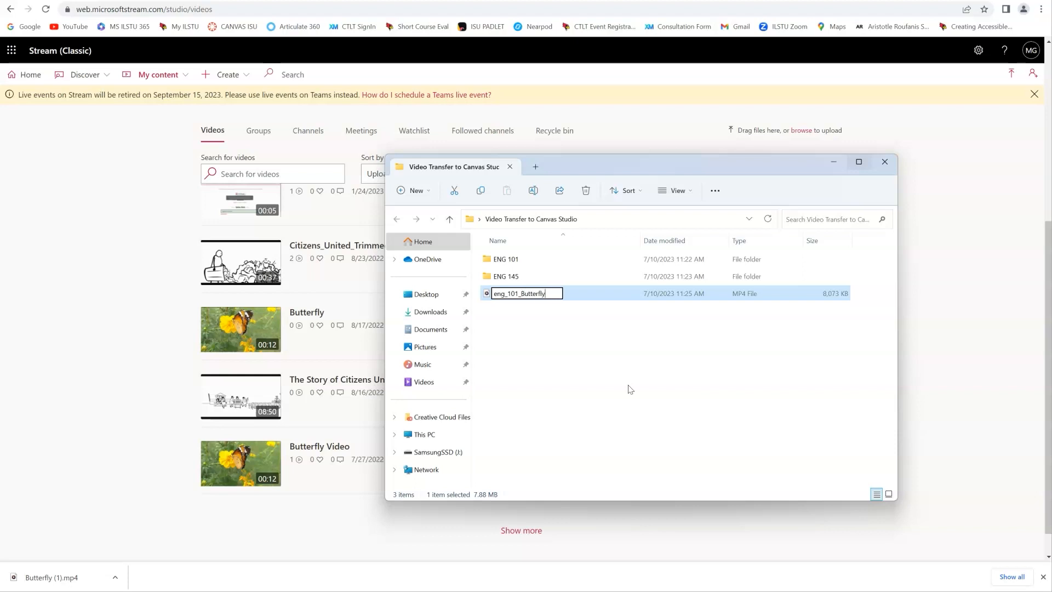
pyautogui.click(508, 298)
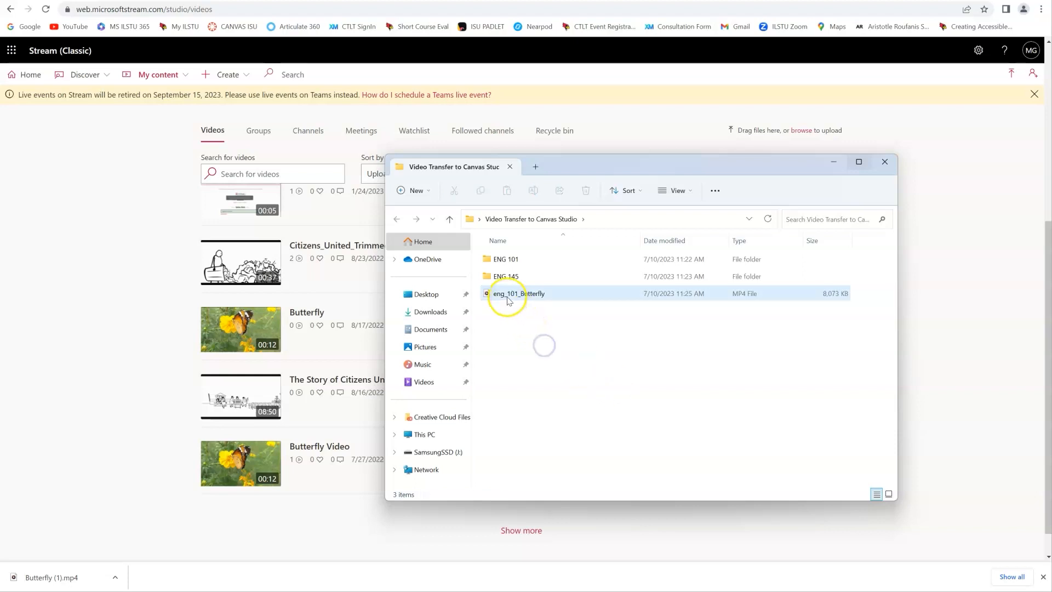
pyautogui.moveTo(508, 300); pyautogui.dragTo(507, 258)
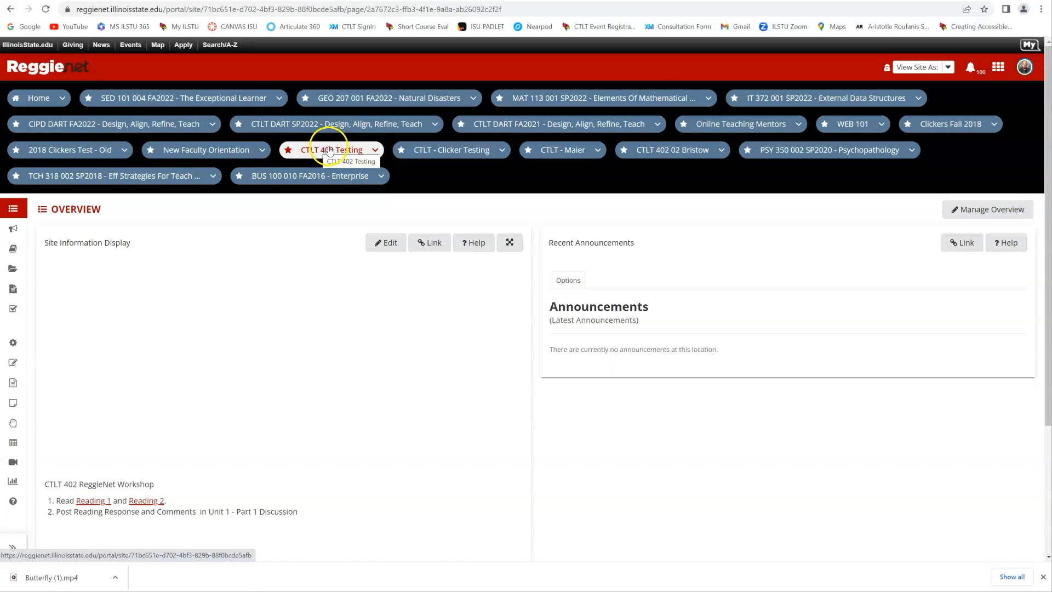
# - Open the Resources of the CTLT 402 Testing site and check the available actions for The Story of Me.mp4
pyautogui.click(13, 269)
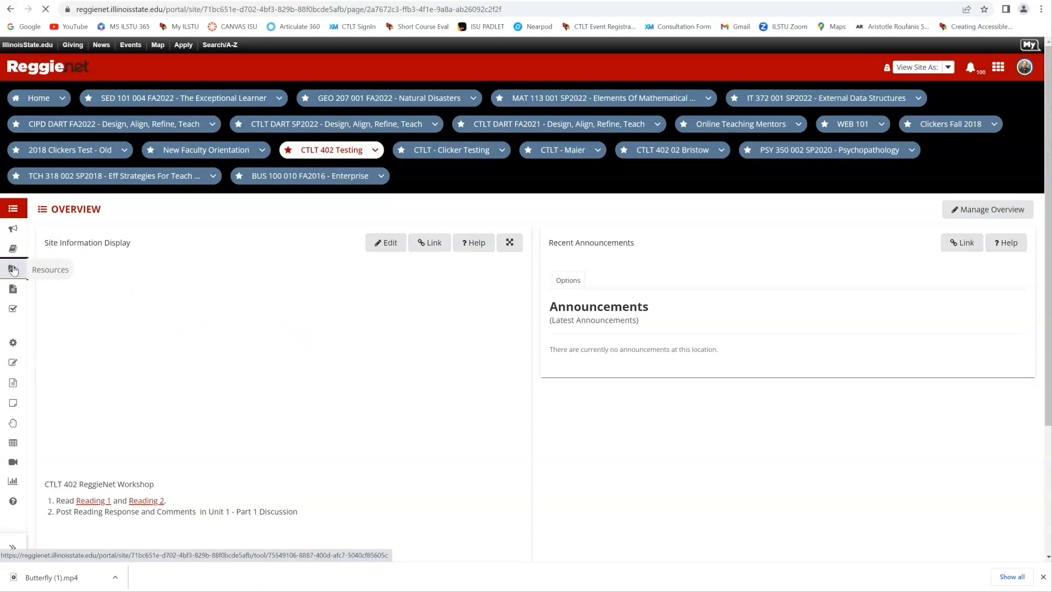
pyautogui.scroll(-6, 257, 356)
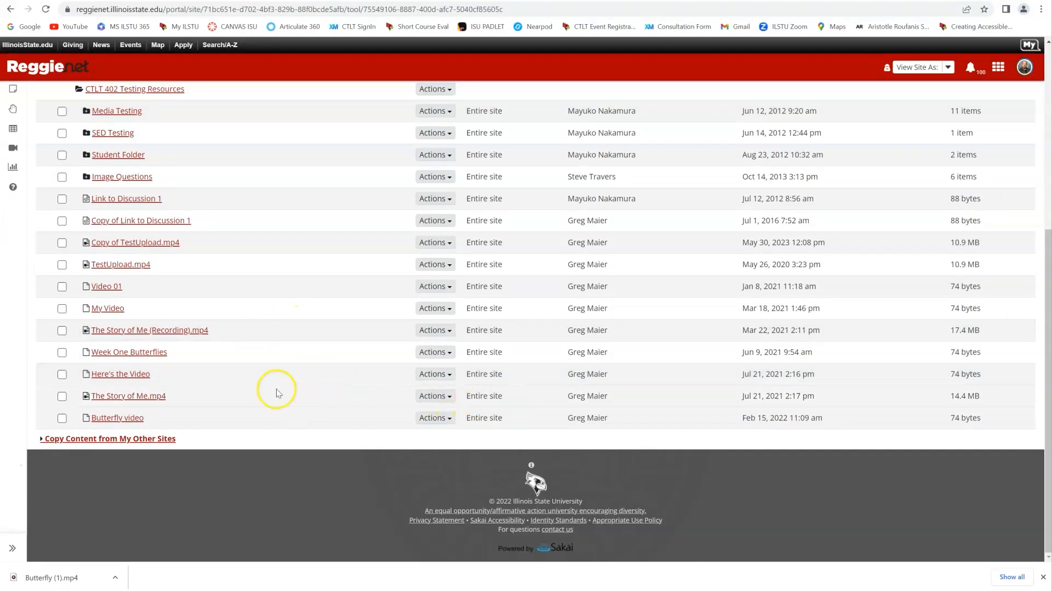
pyautogui.click(444, 397)
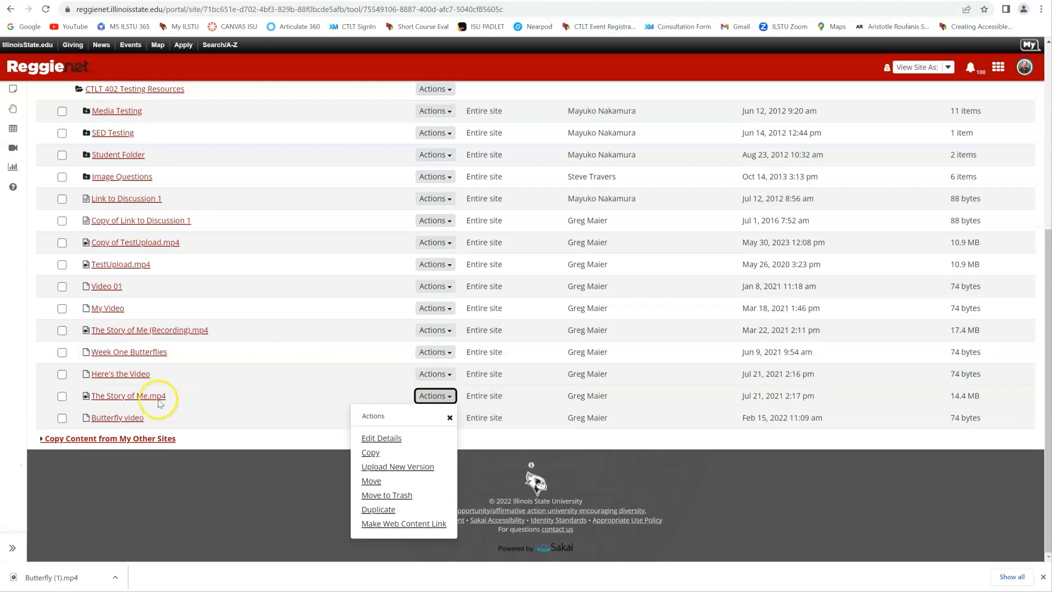
pyautogui.click(24, 402)
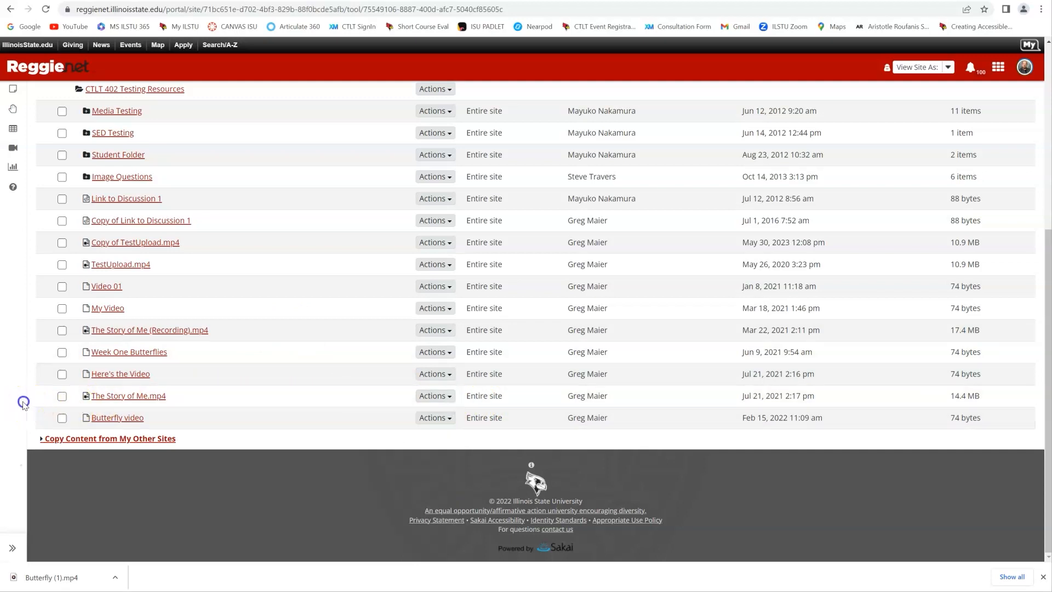
# - Save The Story of Me.mp4 from the site's resources into the Video Transfer to Canvas Studio folder on the Desktop
pyautogui.rightClick(127, 398)
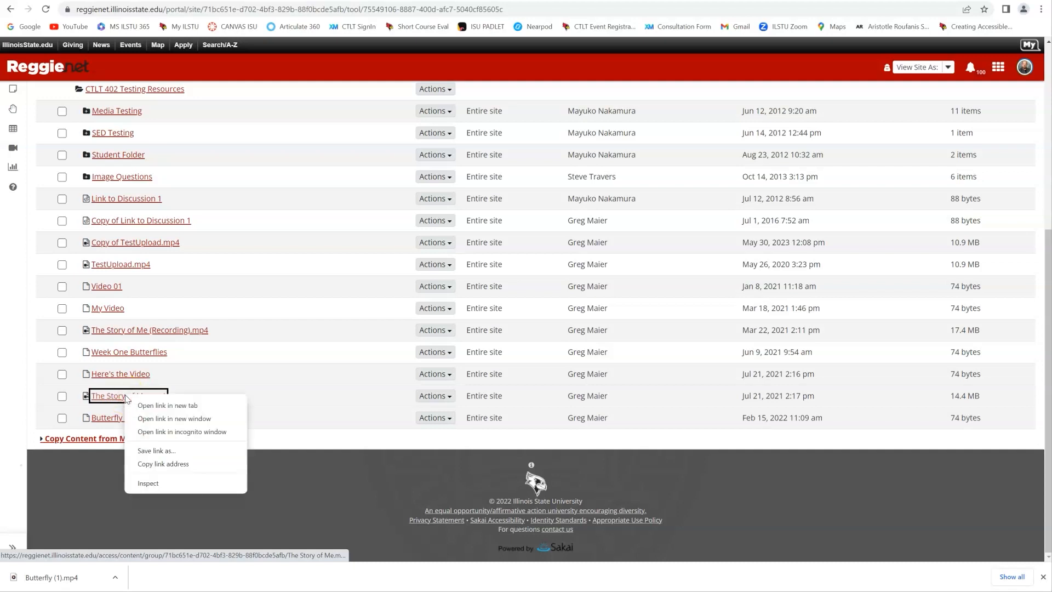
pyautogui.click(157, 451)
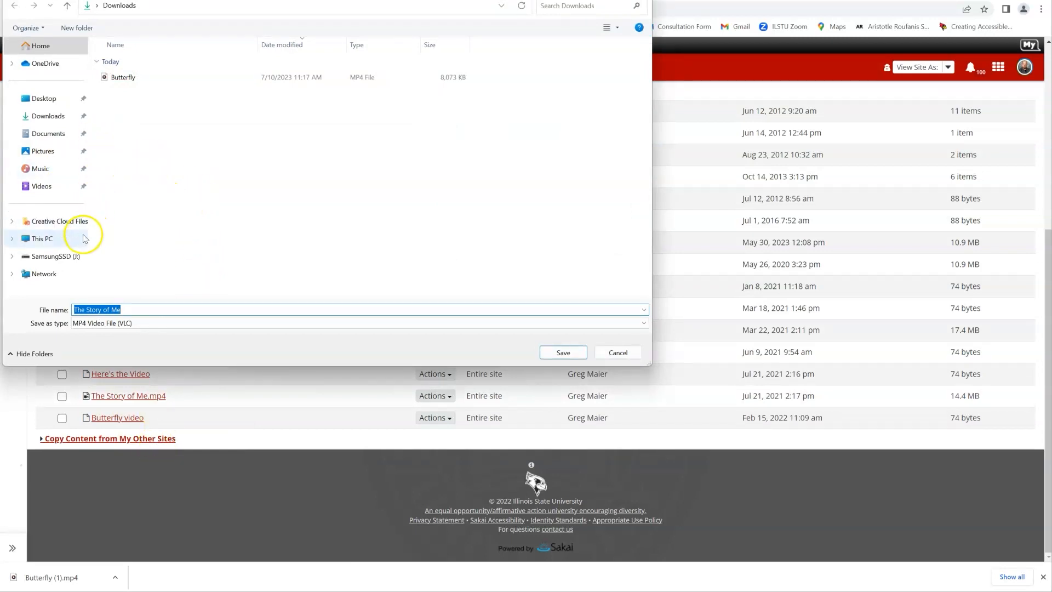
pyautogui.click(37, 98)
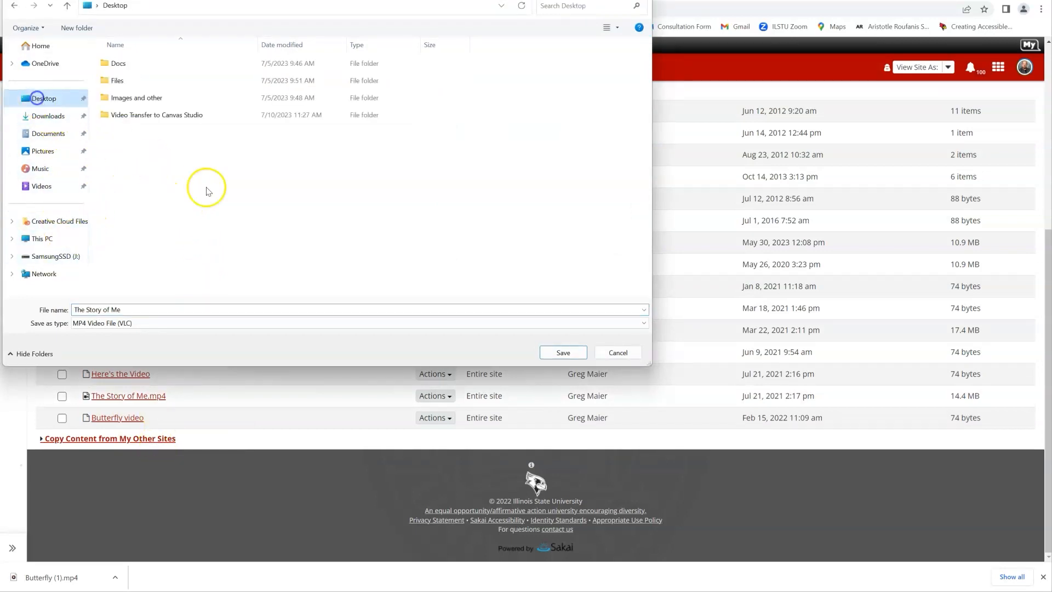
pyautogui.doubleClick(153, 118)
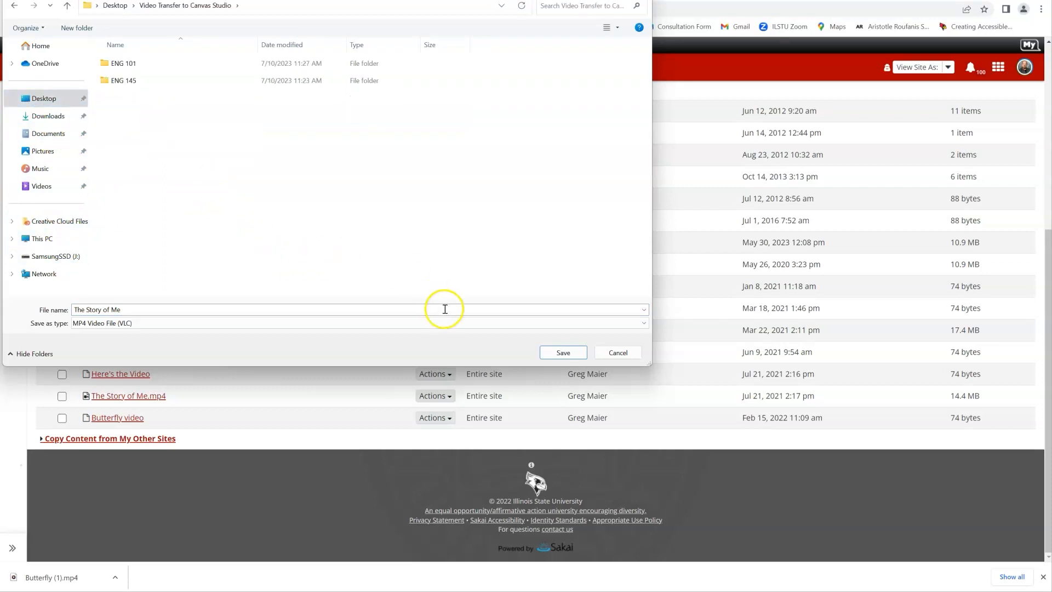
pyautogui.click(562, 352)
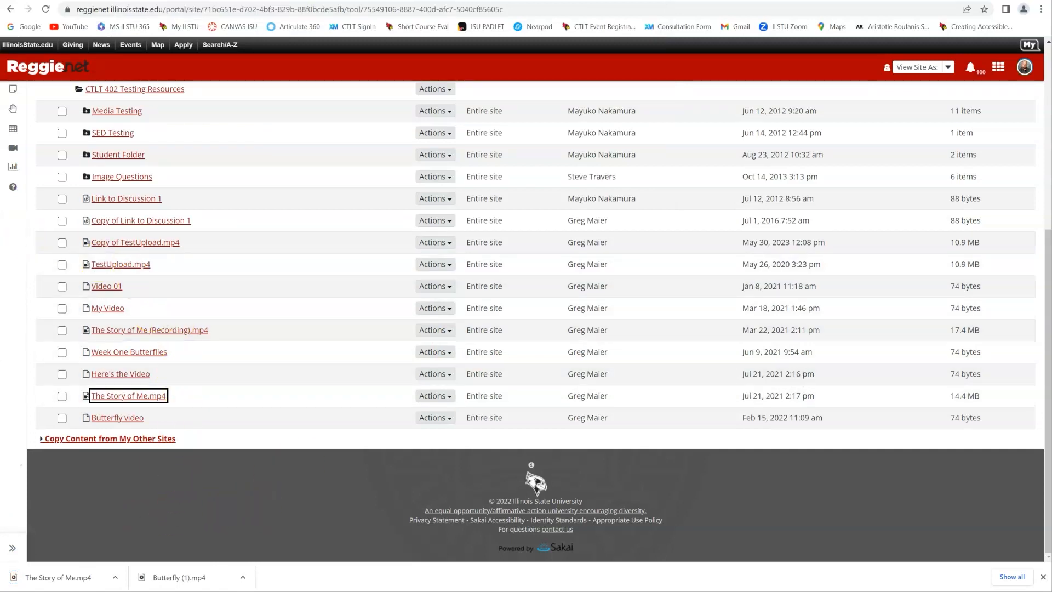
# - In File Explorer, add an "eng_" prefix to The Story of Me file's name and move the file into the ENG 145 folder
pyautogui.hotkey('alt', 'Tab')
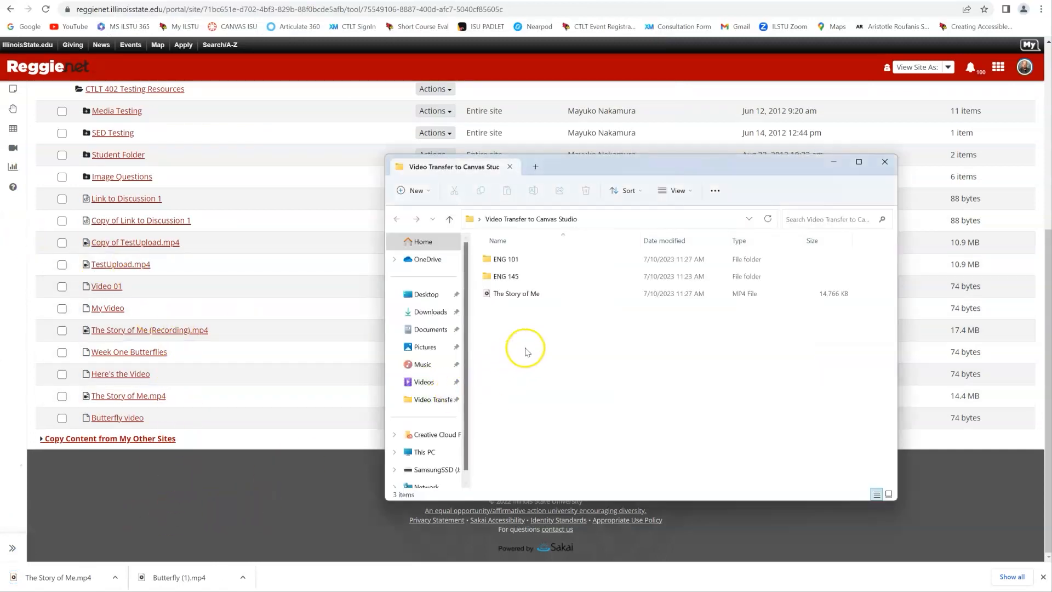
pyautogui.click(517, 294)
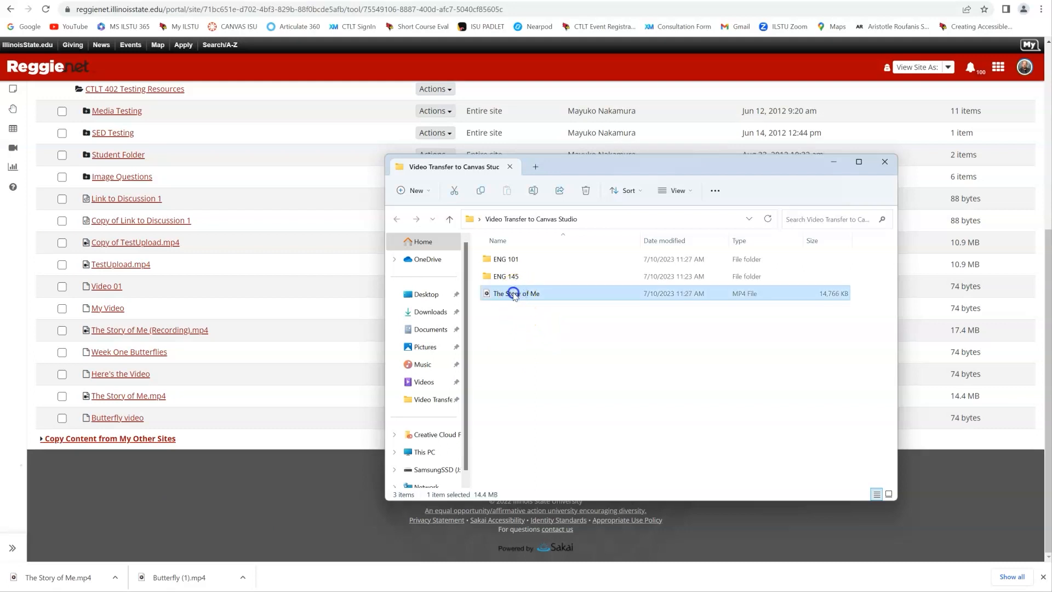
pyautogui.click(502, 296)
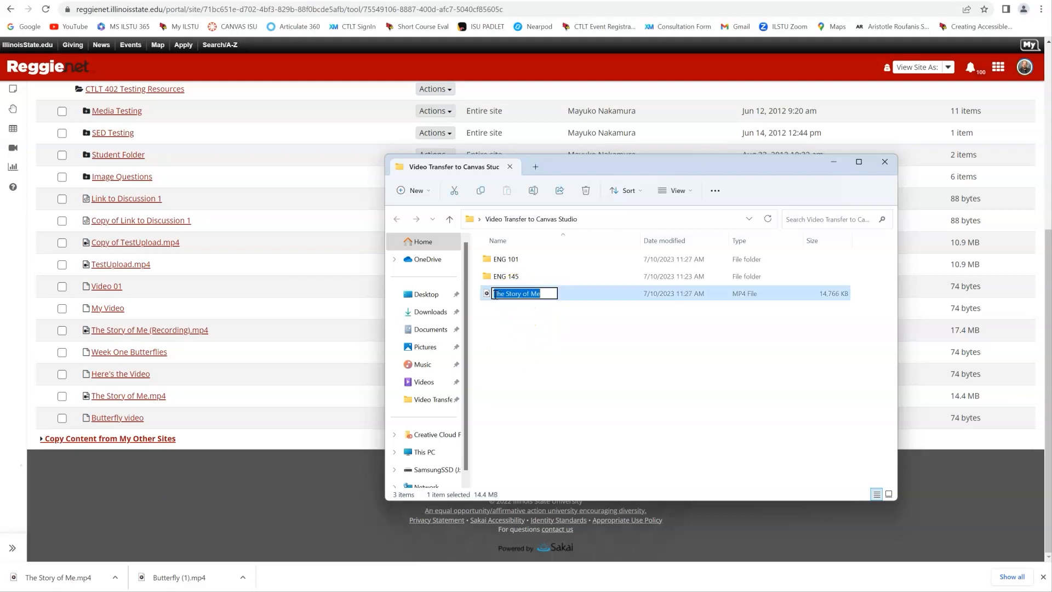
pyautogui.click(494, 295)
pyautogui.write('eng')
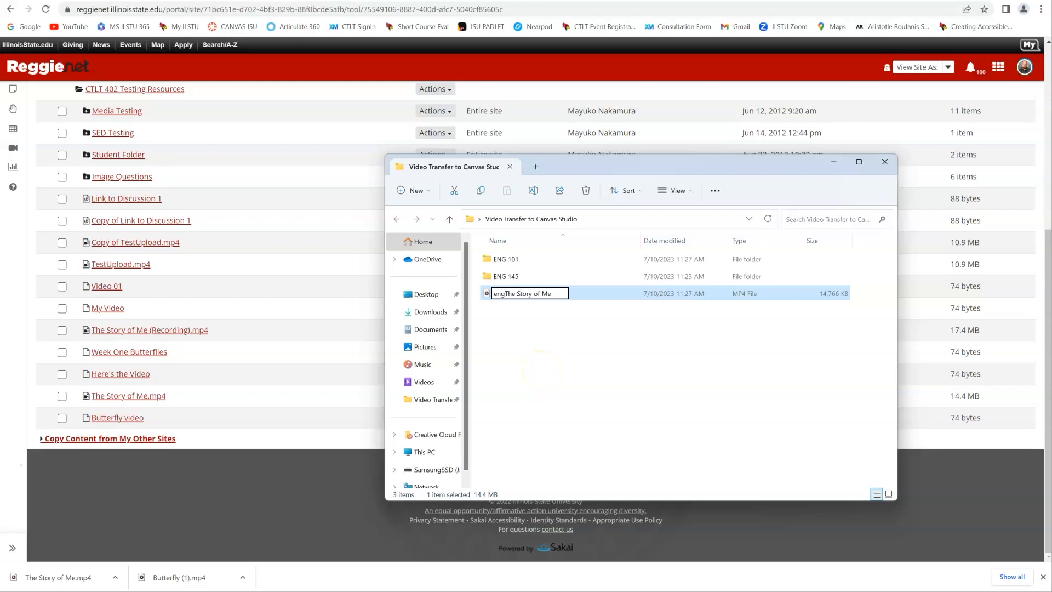
pyautogui.write('_145')
pyautogui.click(541, 370)
pyautogui.moveTo(508, 296); pyautogui.dragTo(508, 279)
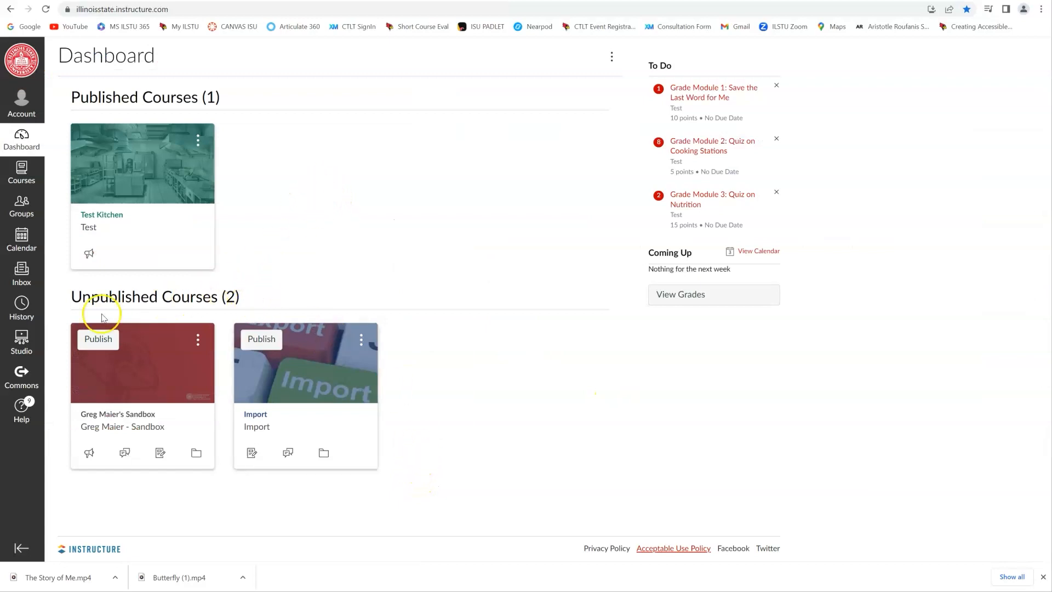
# - Open Canvas Studio and upload eng_101_Butterfly from the ENG 101 folder to My Library
pyautogui.click(22, 343)
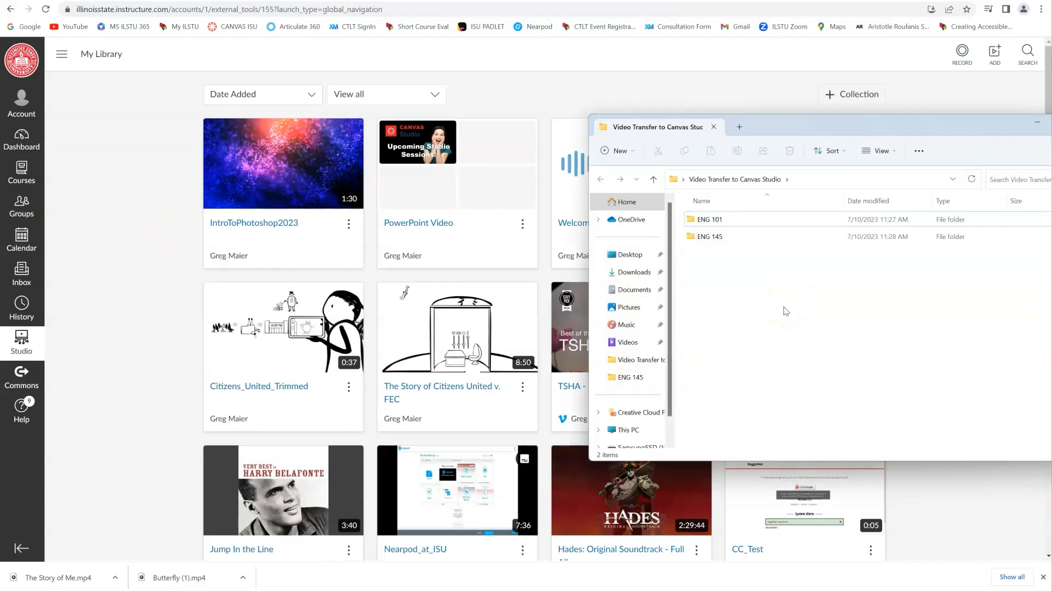
pyautogui.doubleClick(707, 222)
pyautogui.click(718, 234)
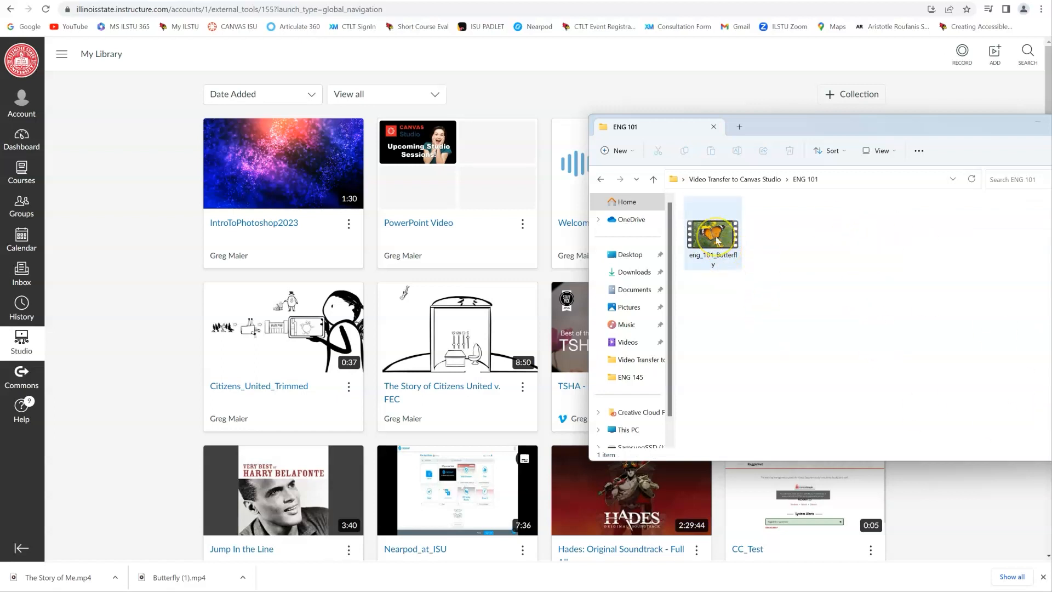
pyautogui.moveTo(717, 241); pyautogui.dragTo(399, 272)
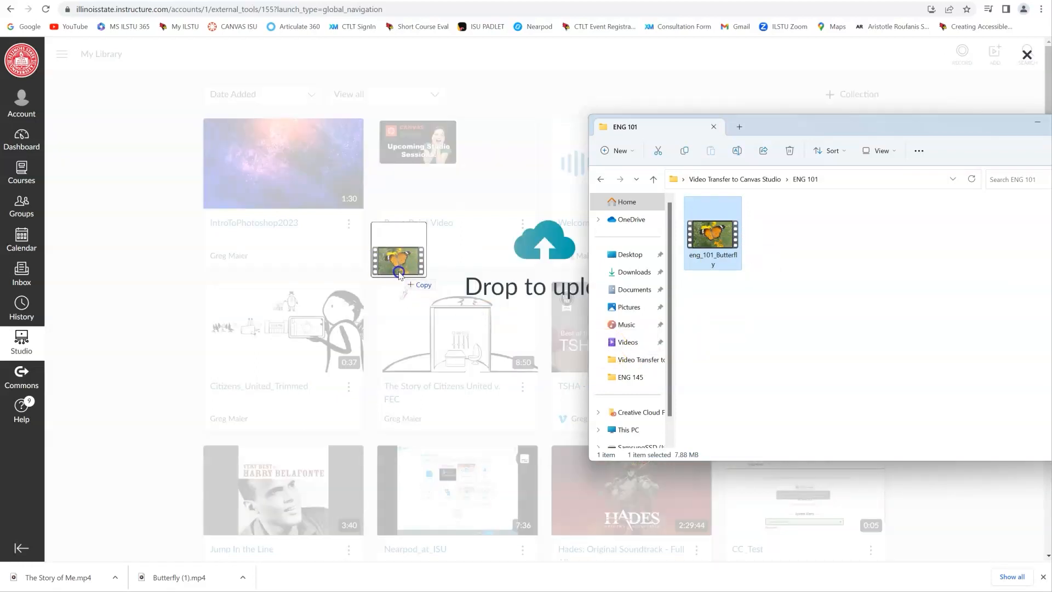
pyautogui.moveTo(399, 273); pyautogui.dragTo(399, 270)
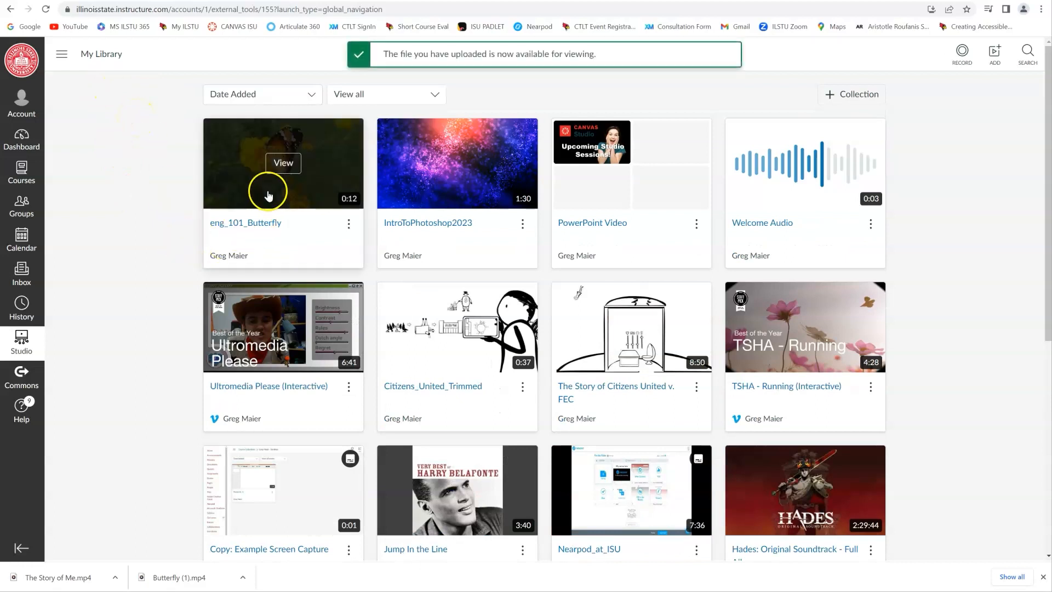
pyautogui.moveTo(277, 169)
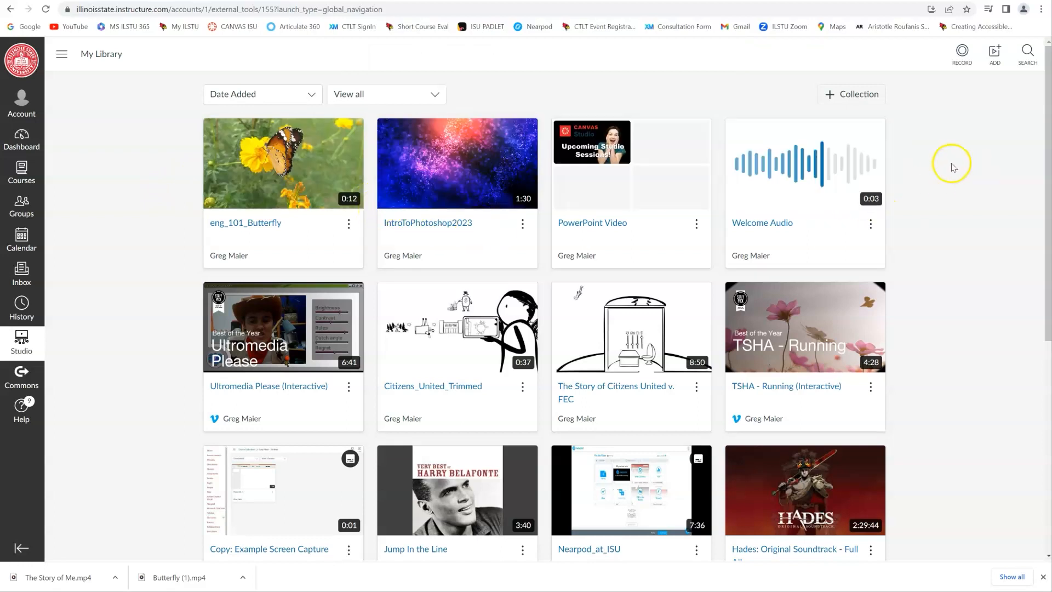
# - Create a new collection named English 145 in My Library
pyautogui.click(844, 95)
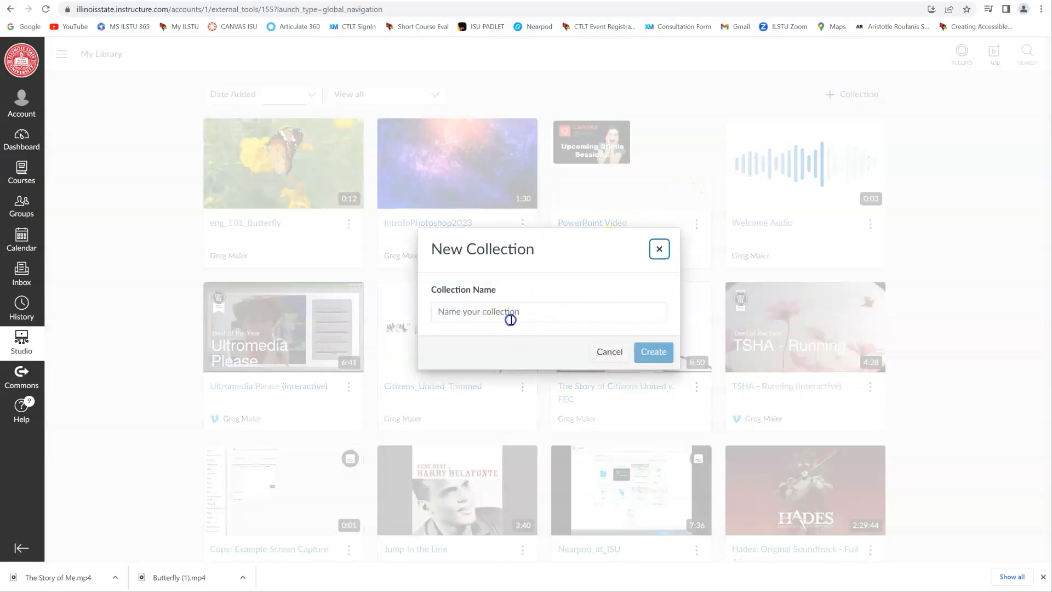
pyautogui.click(510, 320)
pyautogui.write('E')
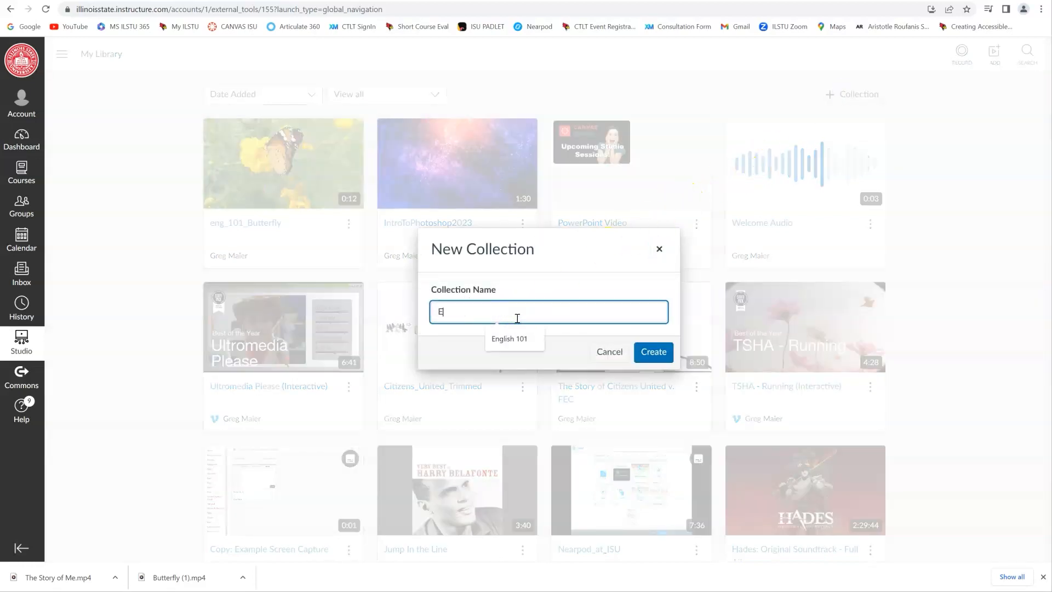
pyautogui.write('nglish 145')
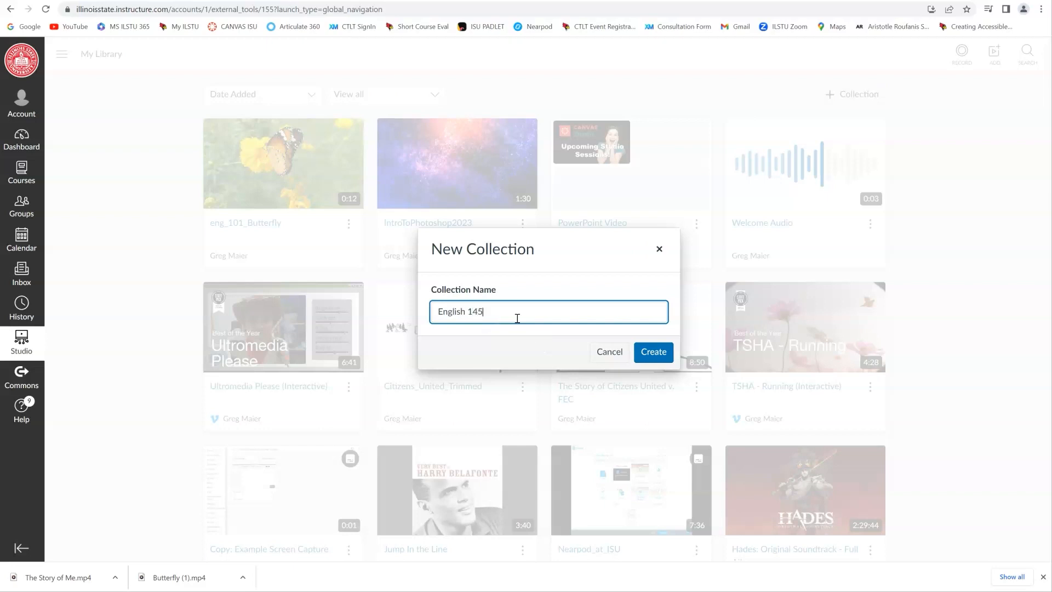
pyautogui.click(653, 353)
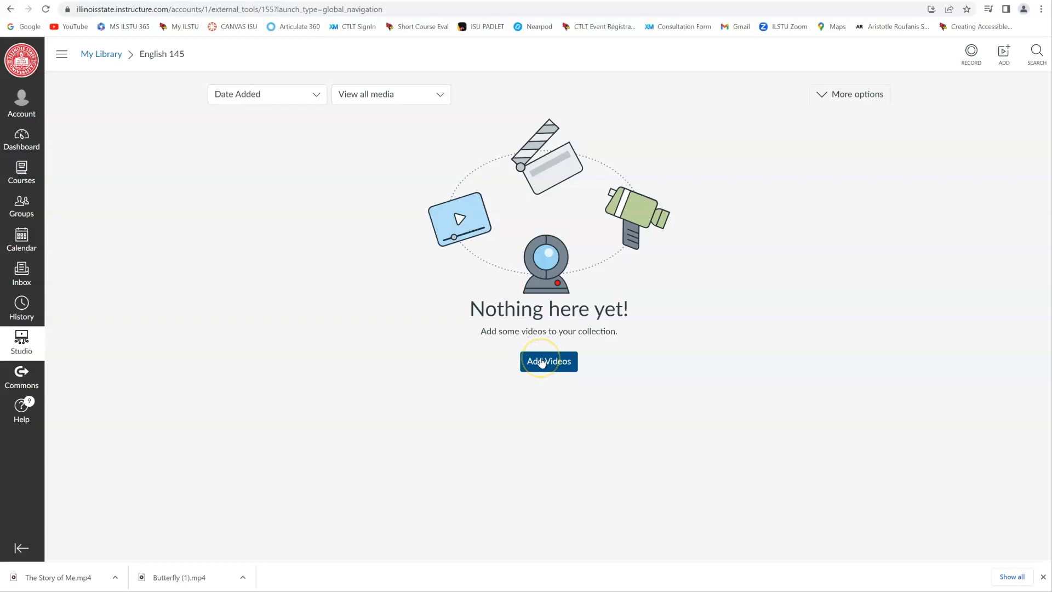
# - Upload eng_145 The Story of Me from the ENG 145 folder on the Desktop to the English 145 collection
pyautogui.click(542, 361)
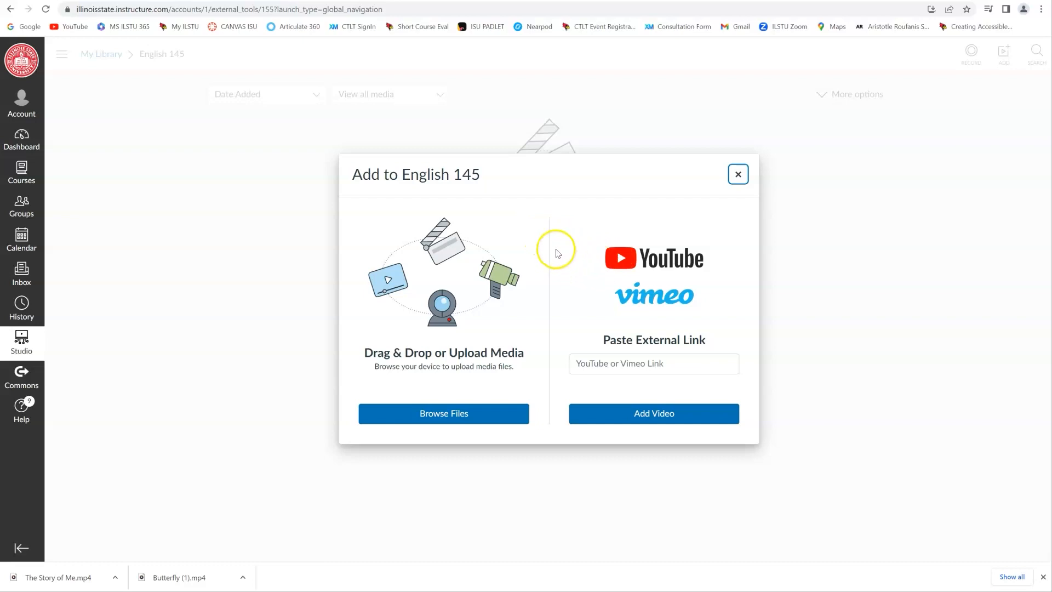
pyautogui.click(737, 175)
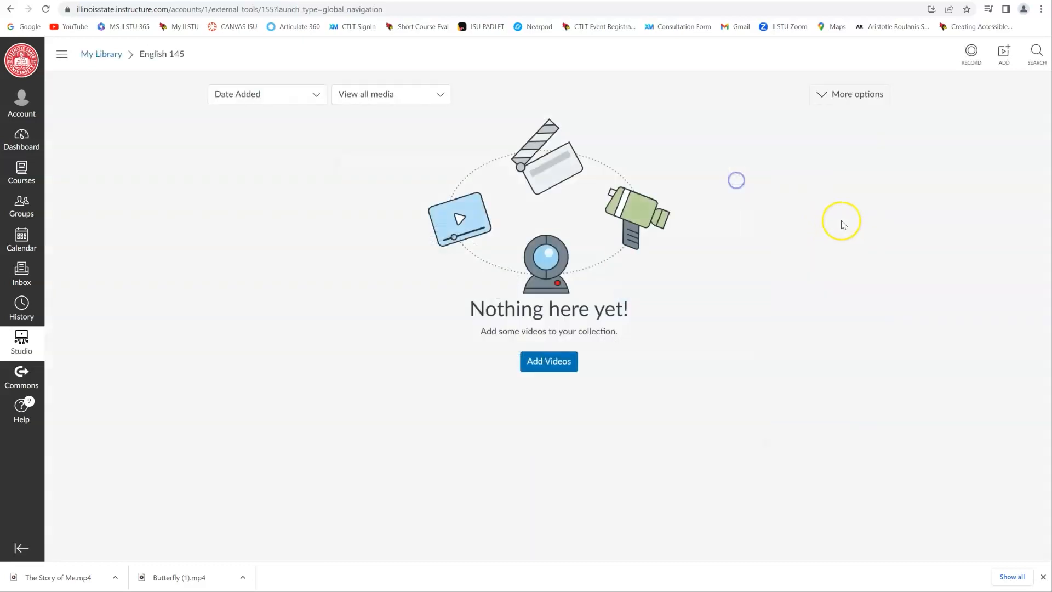
pyautogui.click(1003, 52)
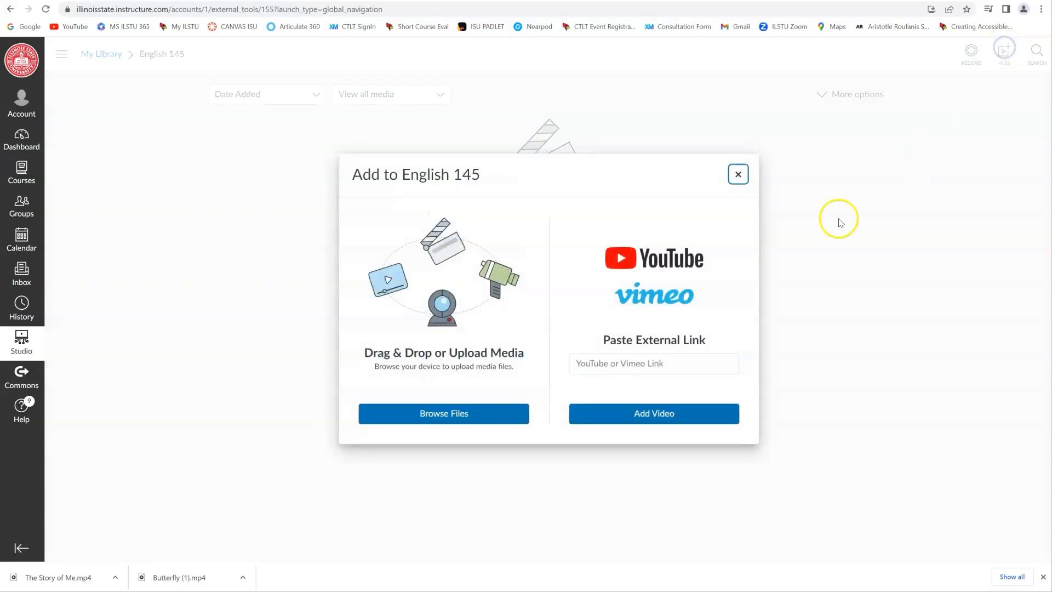
pyautogui.click(432, 414)
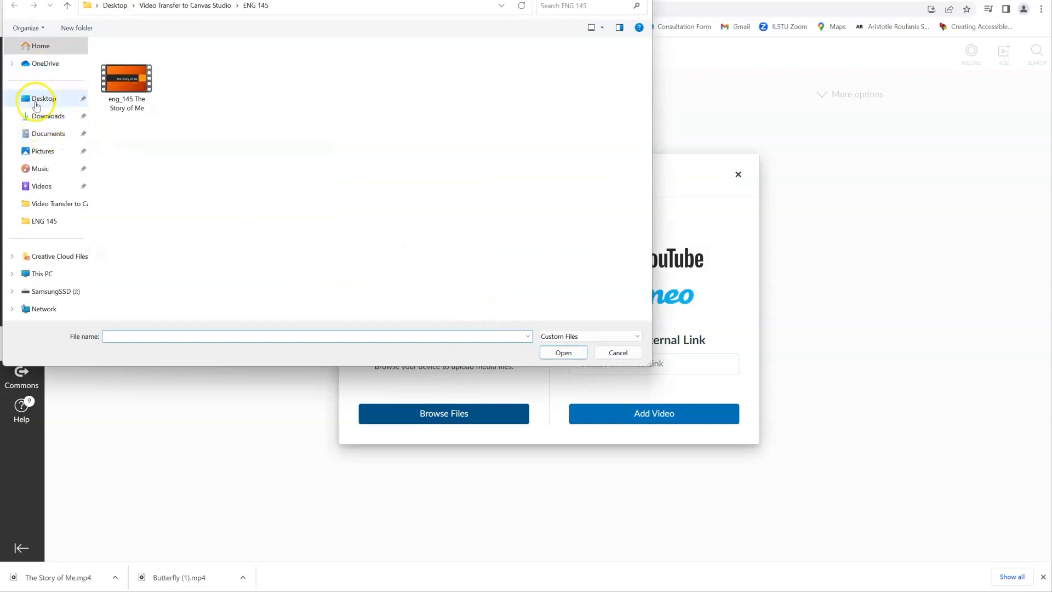
pyautogui.click(40, 101)
pyautogui.doubleClick(141, 115)
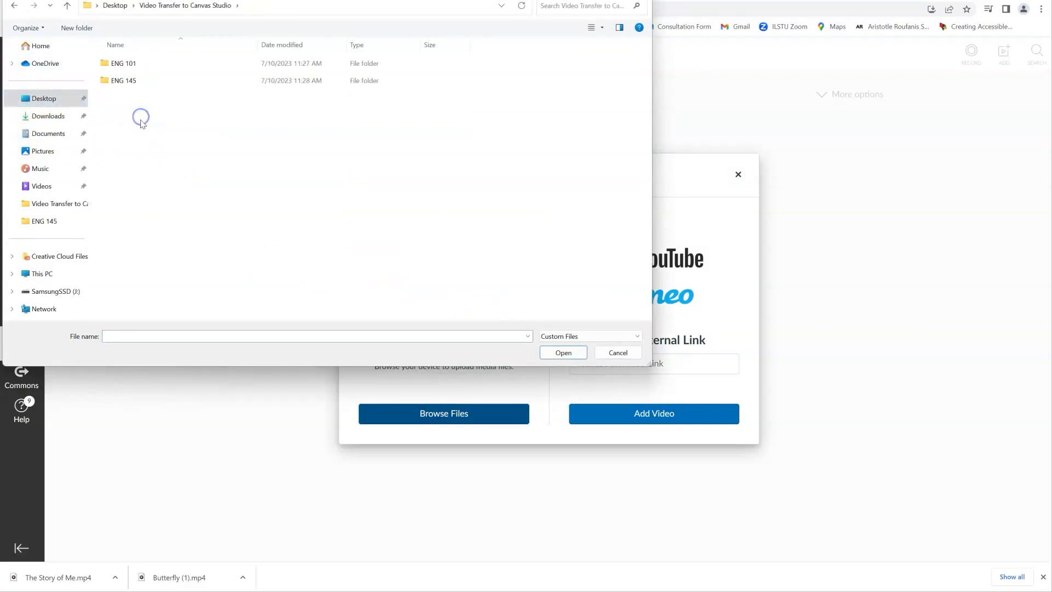
pyautogui.doubleClick(120, 80)
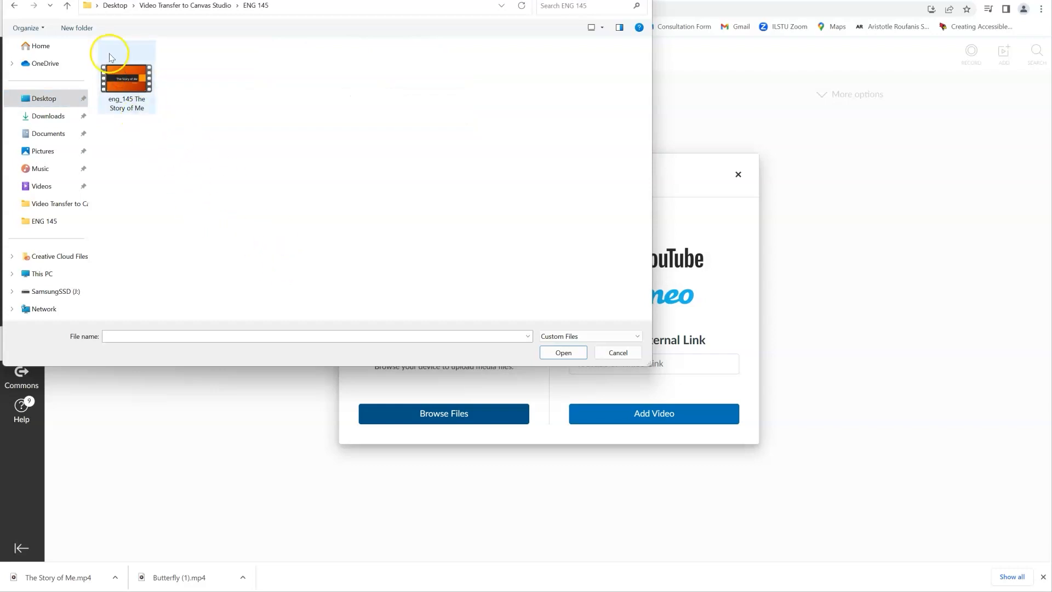
pyautogui.click(125, 81)
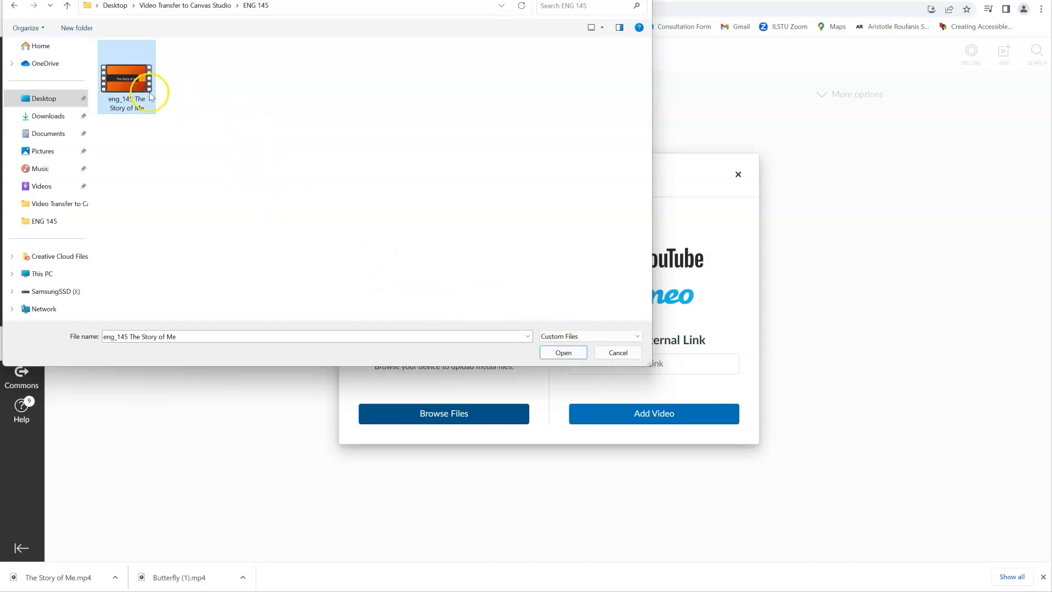
pyautogui.click(562, 353)
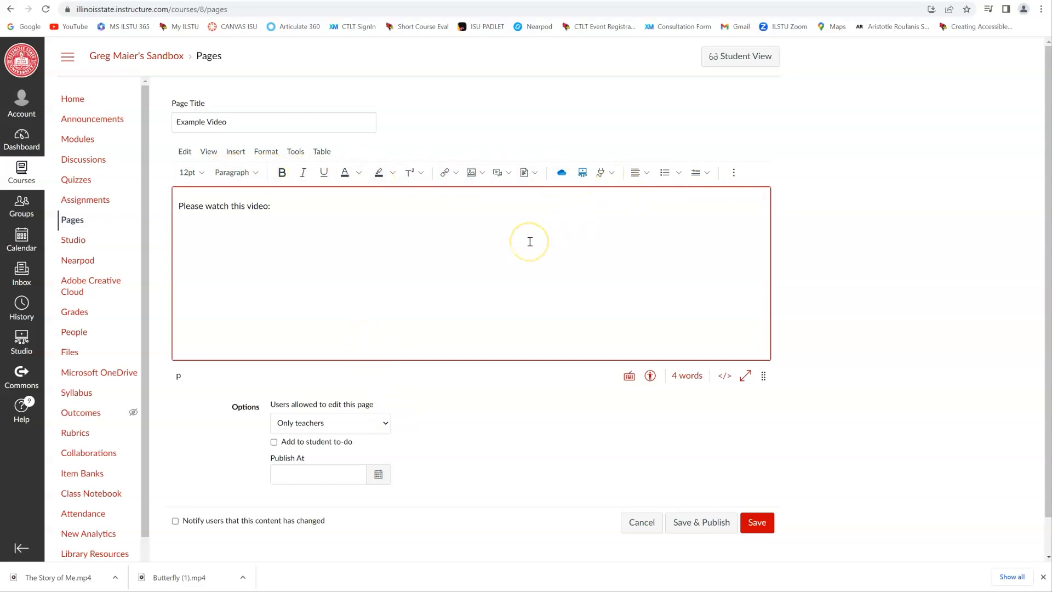
# - On the Example Video page, start a new line below "Please watch this video:" and open the Canvas Studio video picker
pyautogui.click(234, 122)
pyautogui.click(278, 209)
pyautogui.press('Return')
pyautogui.click(247, 228)
pyautogui.click(583, 175)
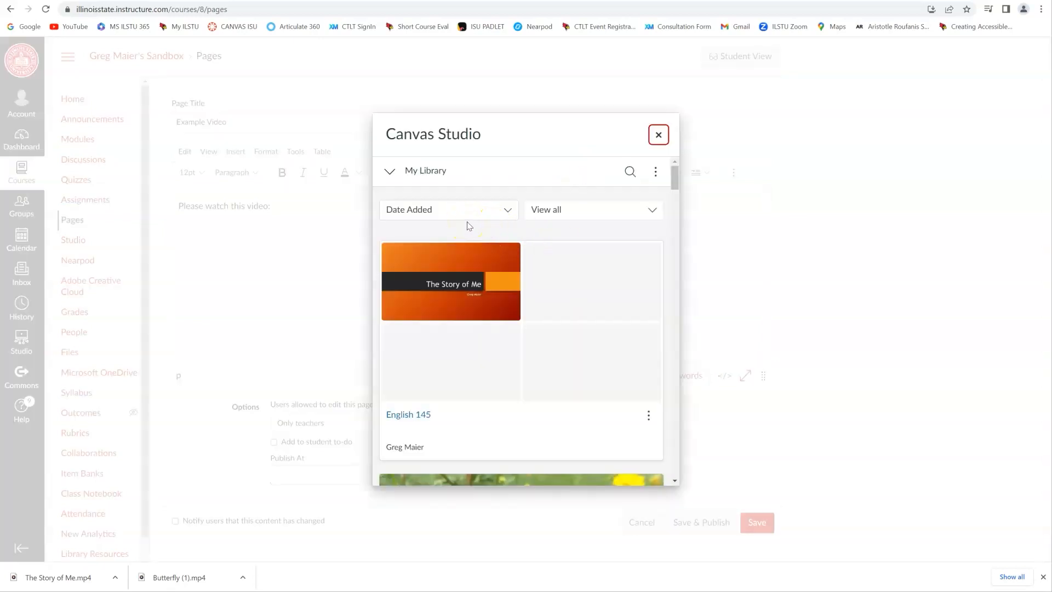
# - Sort the Canvas Studio library by name and return it to sorting by date added
pyautogui.click(431, 211)
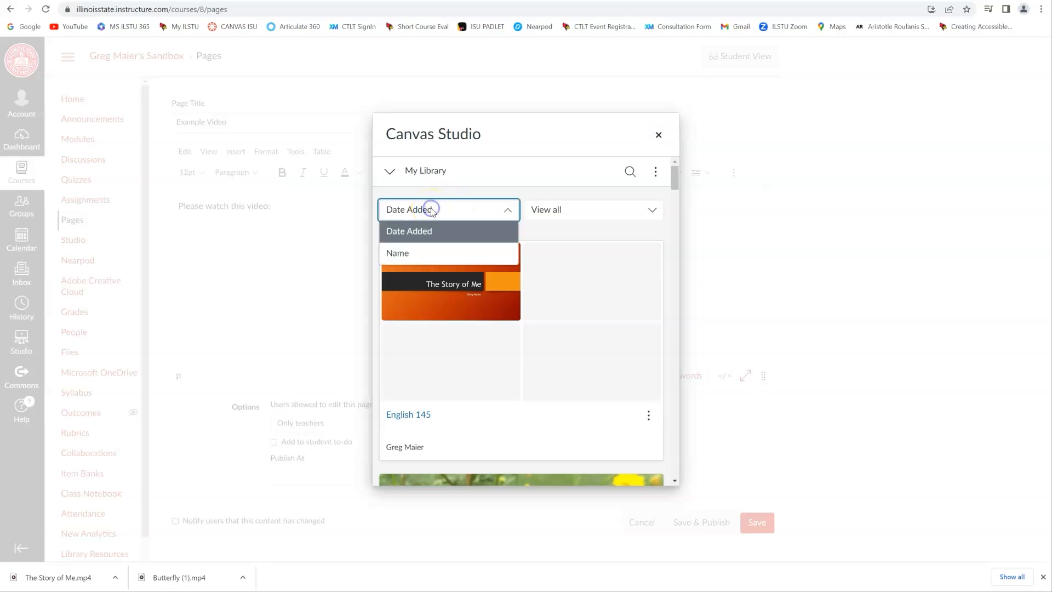
pyautogui.click(419, 253)
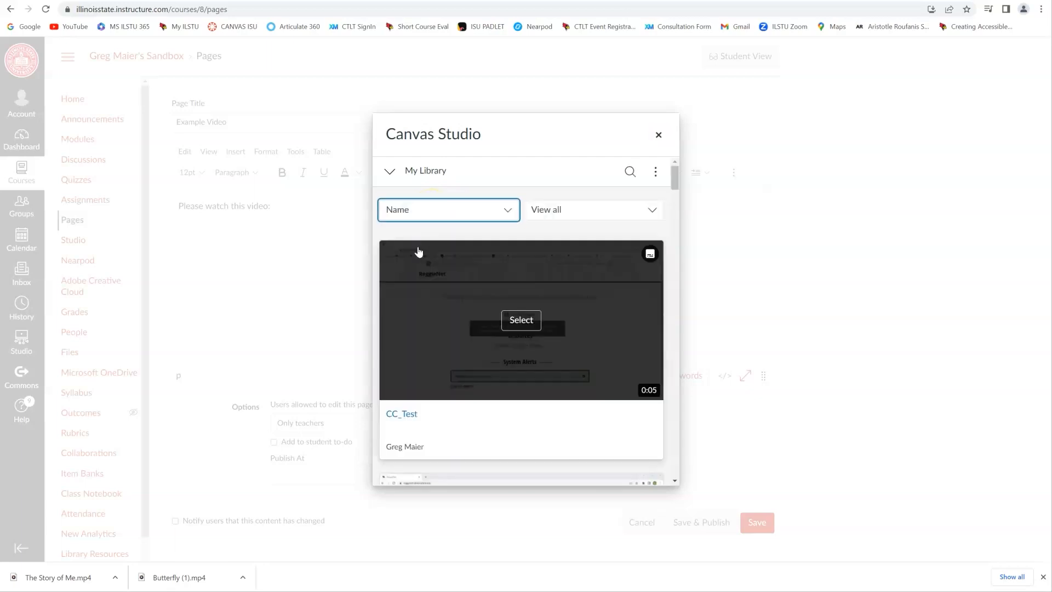
pyautogui.click(434, 214)
pyautogui.click(423, 231)
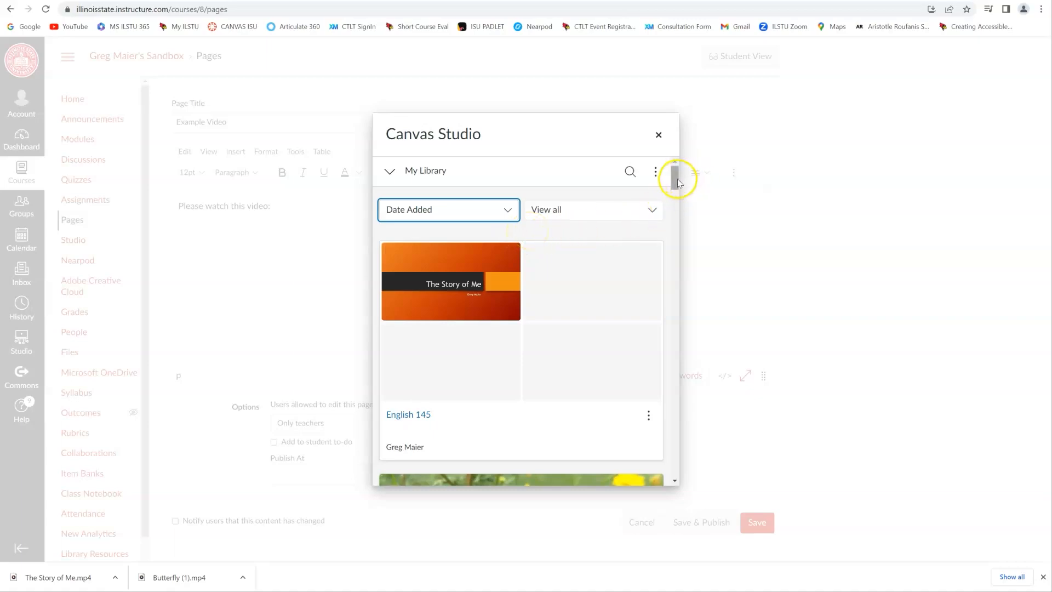
# - Embed the eng_101_Butterfly video in the Example Video page with the default embed options and save the page
pyautogui.moveTo(675, 177)
pyautogui.mouseDown()
pyautogui.moveTo(674, 228)
pyautogui.moveTo(674, 189)
pyautogui.mouseUp()
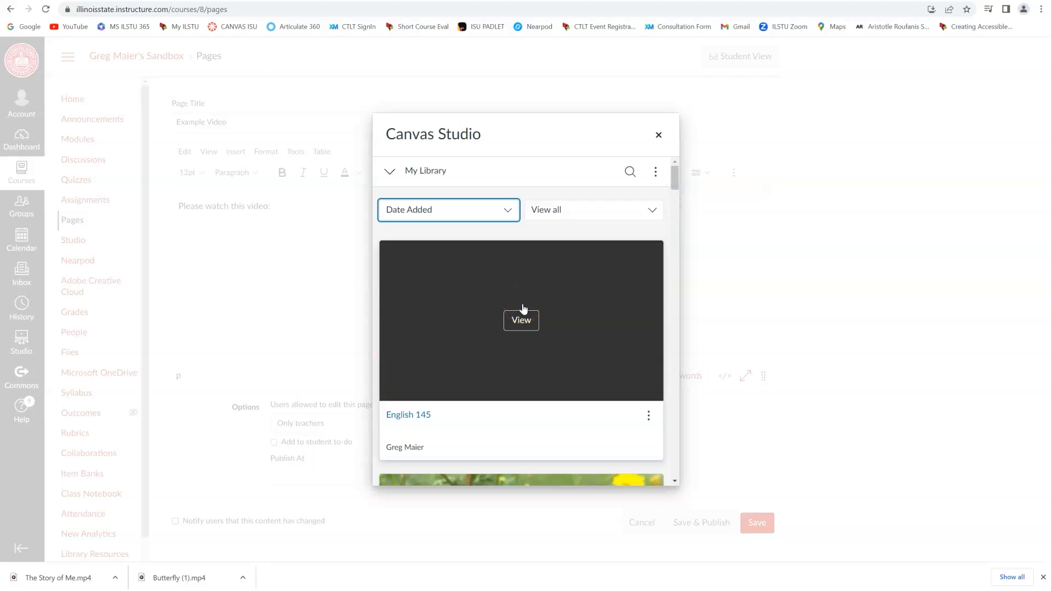
pyautogui.click(524, 319)
pyautogui.scroll(-5, 528, 346)
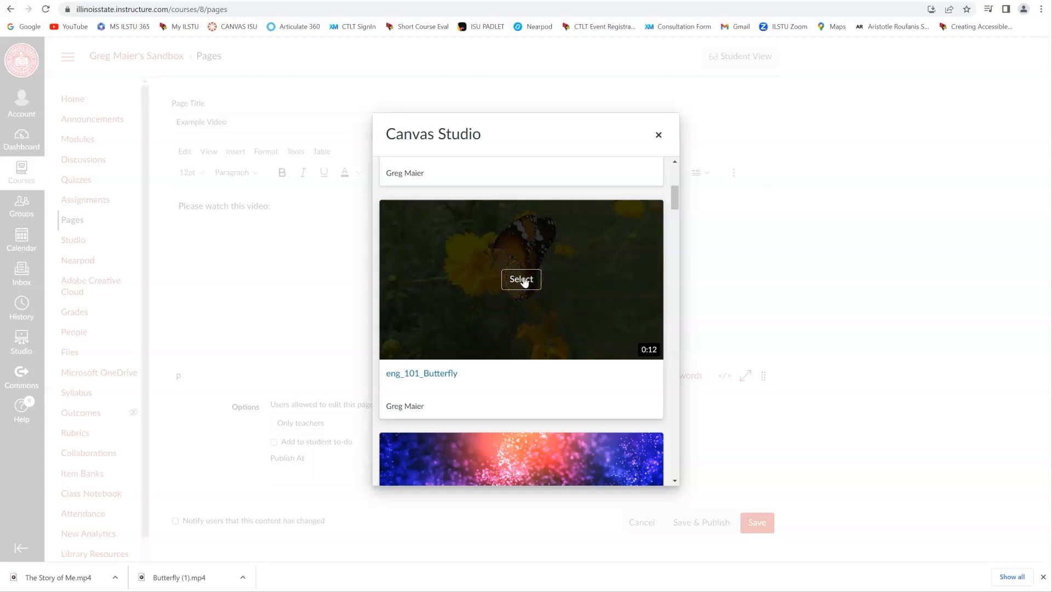
pyautogui.click(523, 280)
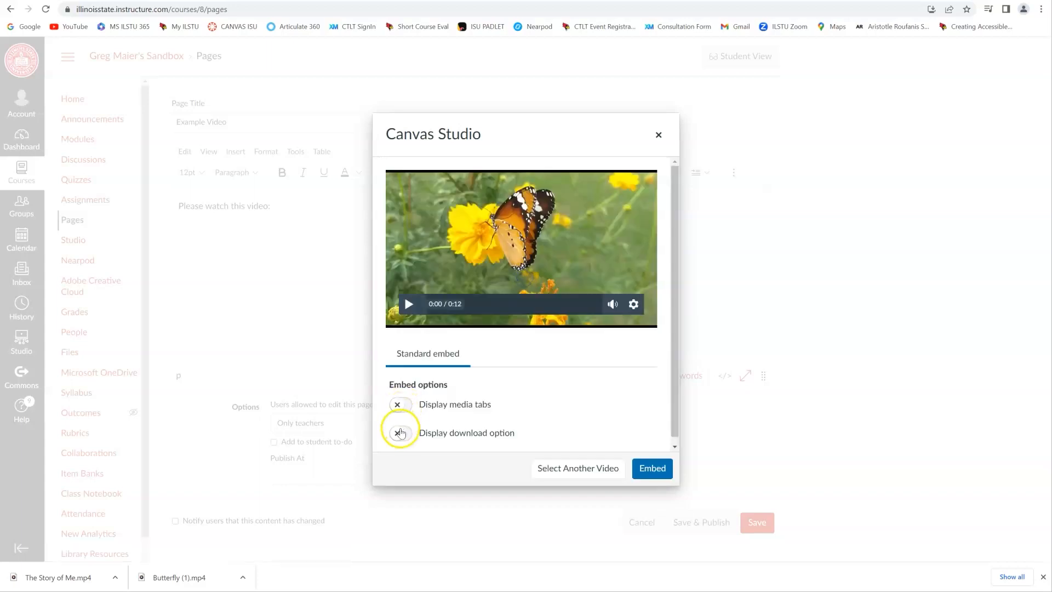
pyautogui.click(650, 469)
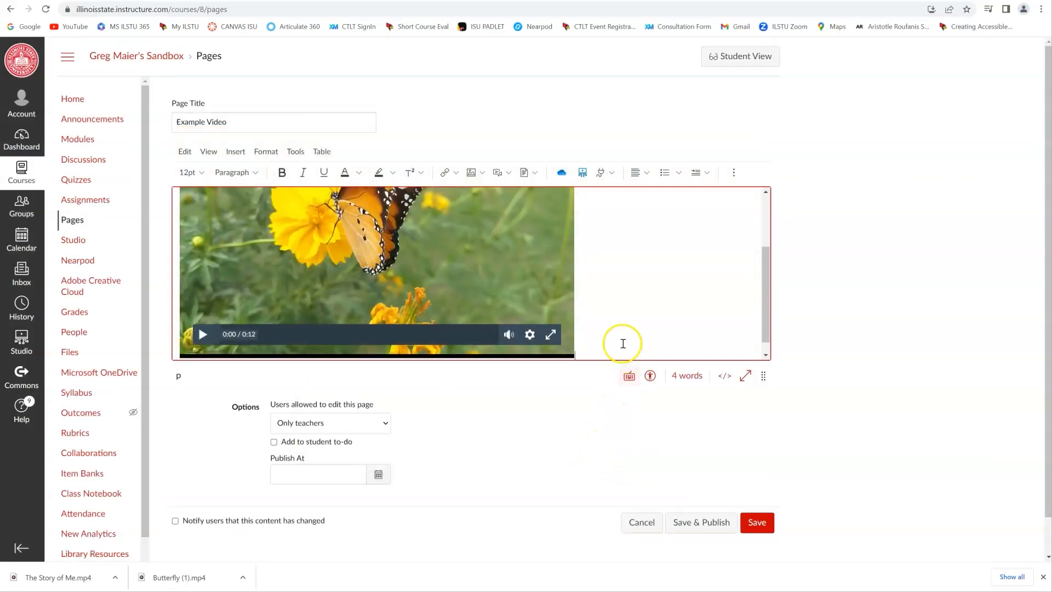
pyautogui.scroll(3, 622, 343)
pyautogui.scroll(-5, 619, 334)
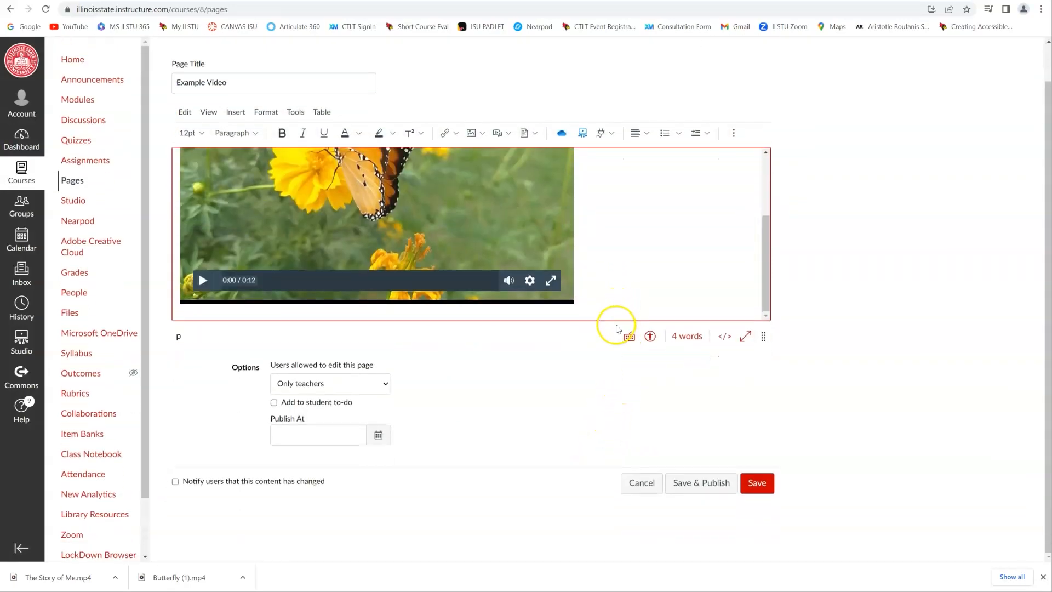
pyautogui.scroll(5, 616, 326)
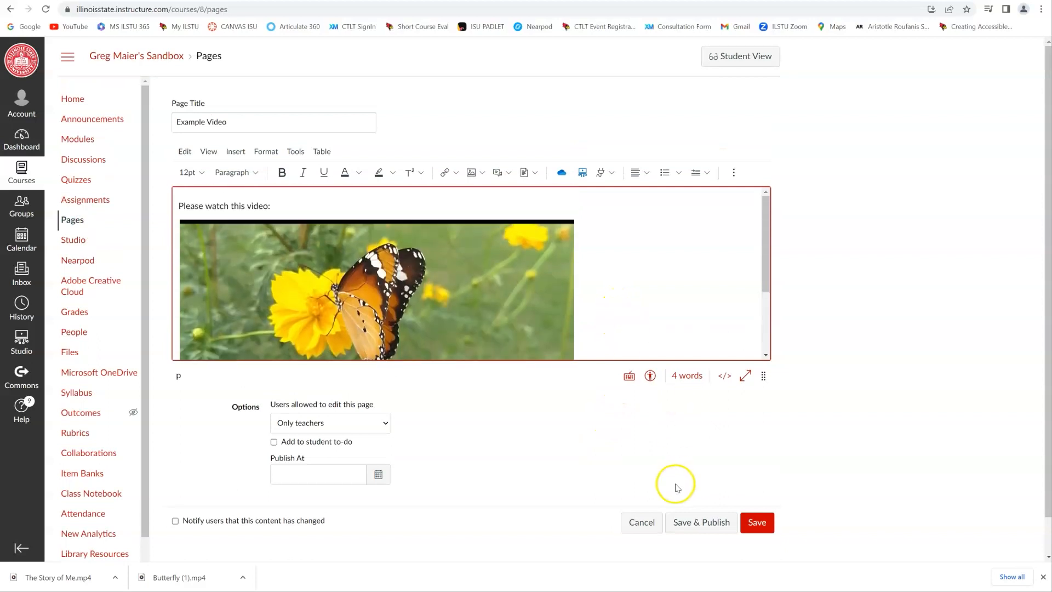
pyautogui.click(757, 521)
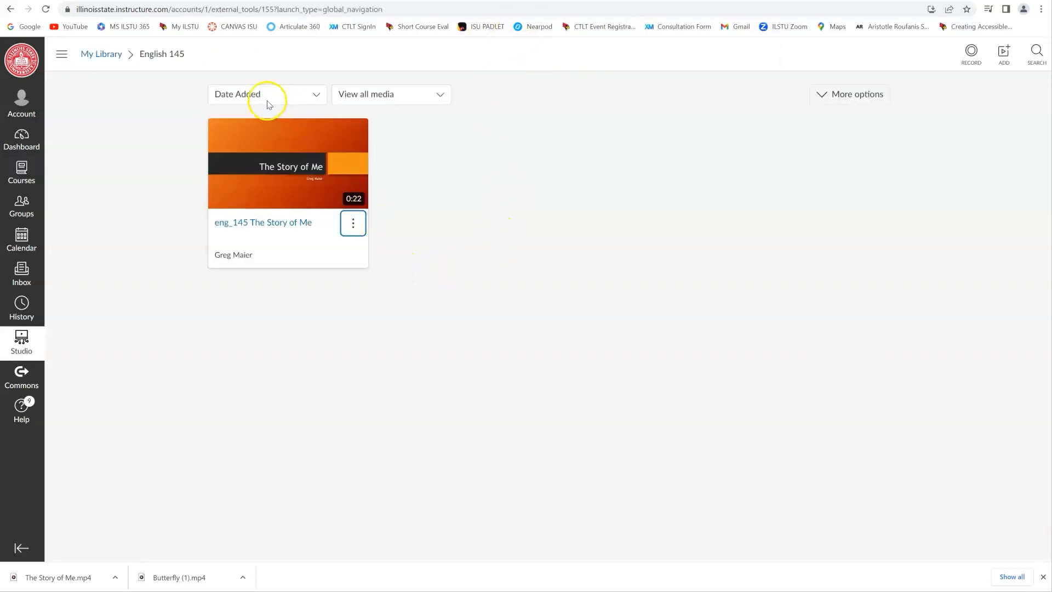
# - From My Library, create a public link for eng_101_Butterfly and select its link and embed code
pyautogui.click(103, 52)
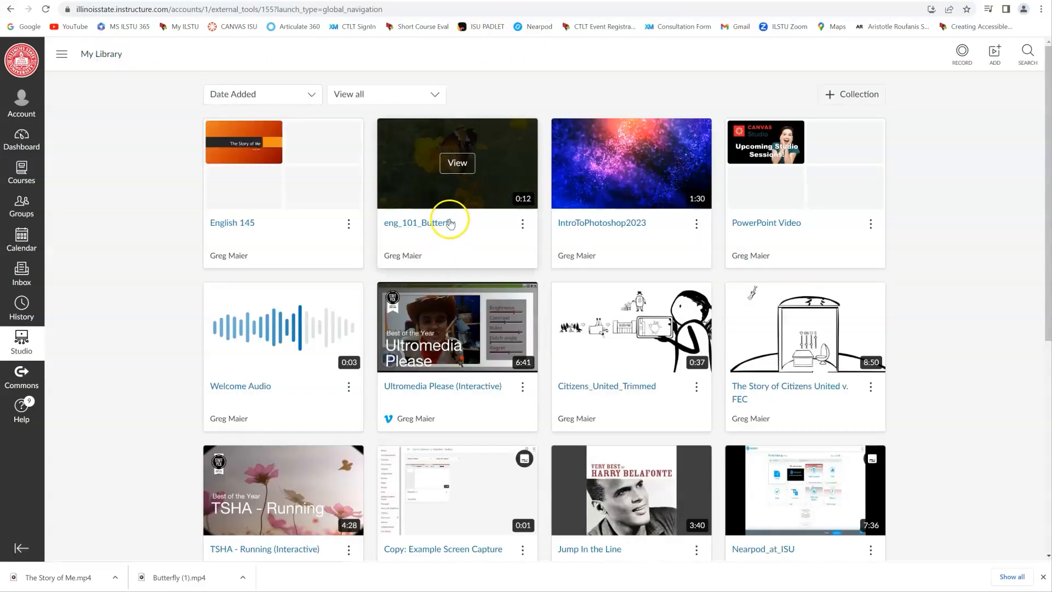
pyautogui.click(523, 225)
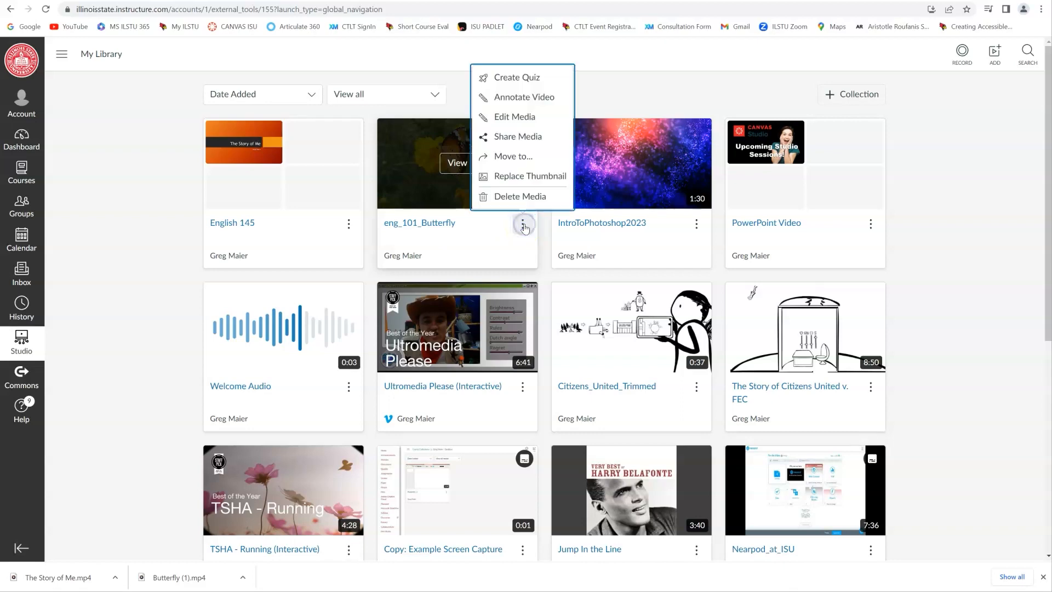
pyautogui.click(513, 143)
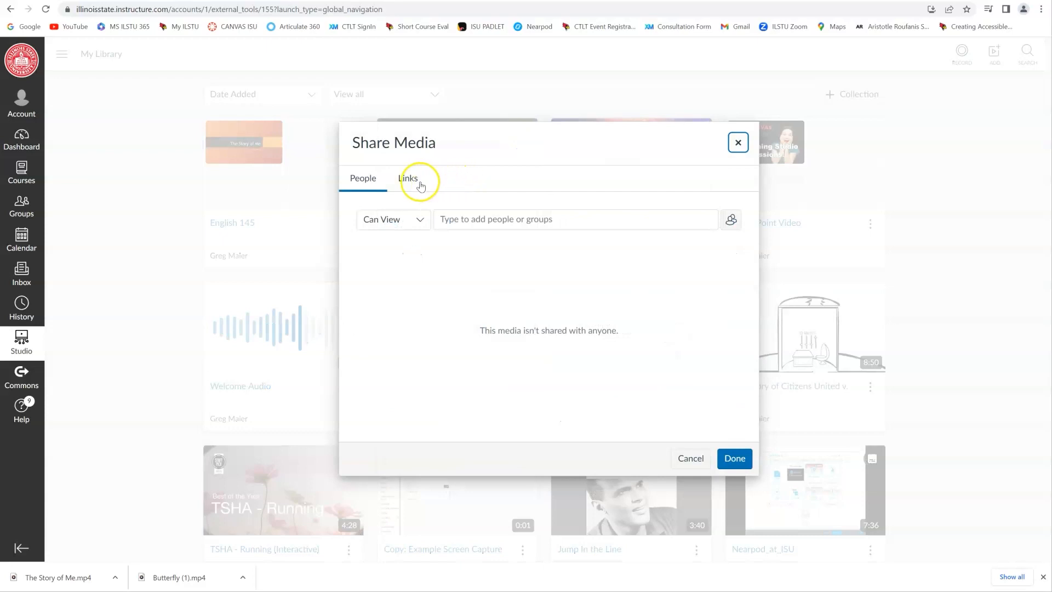
pyautogui.click(410, 184)
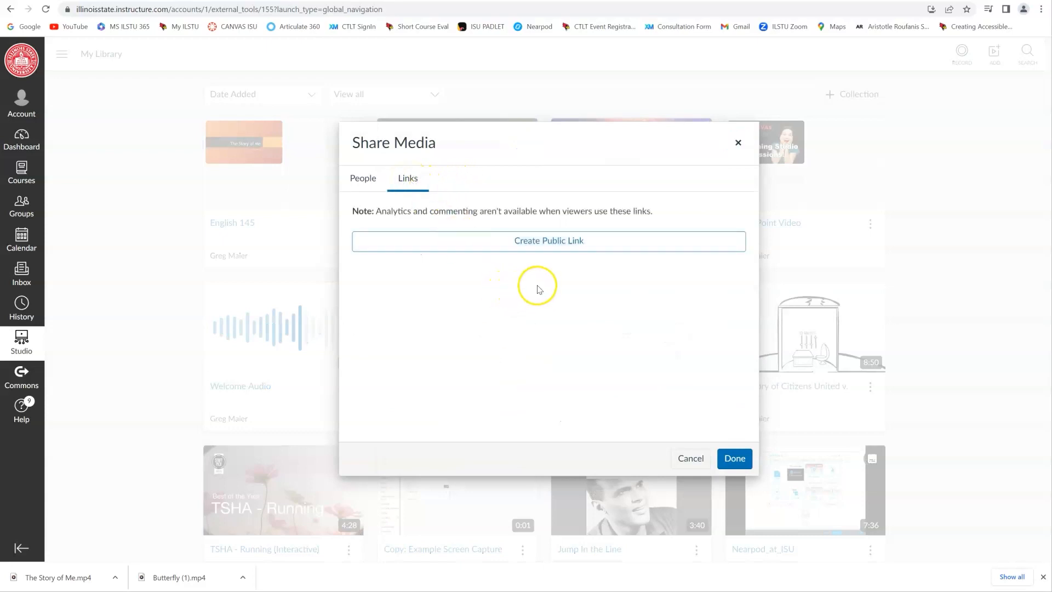
pyautogui.click(550, 246)
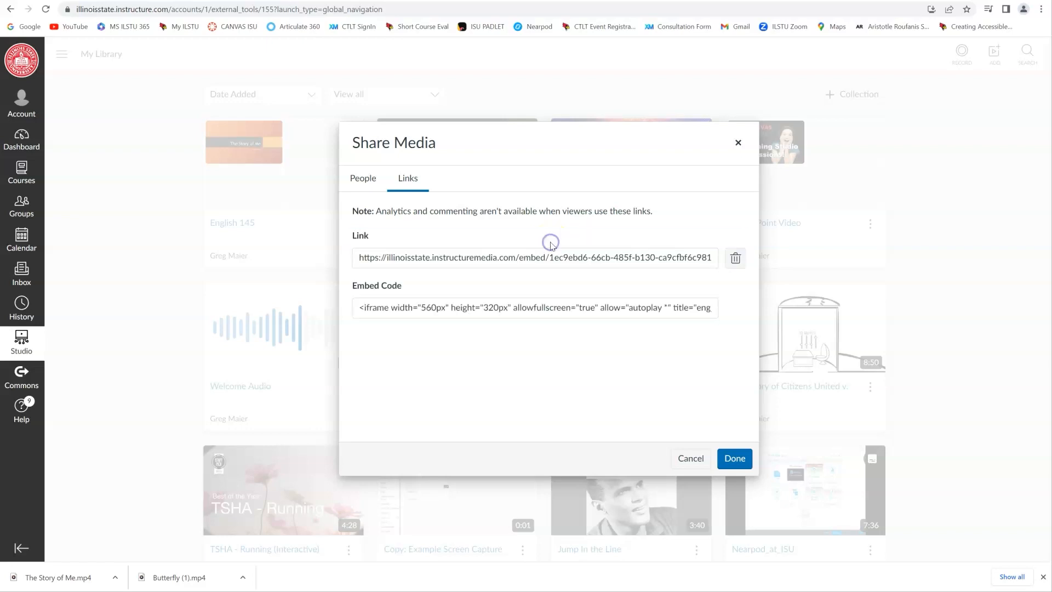
pyautogui.click(378, 258)
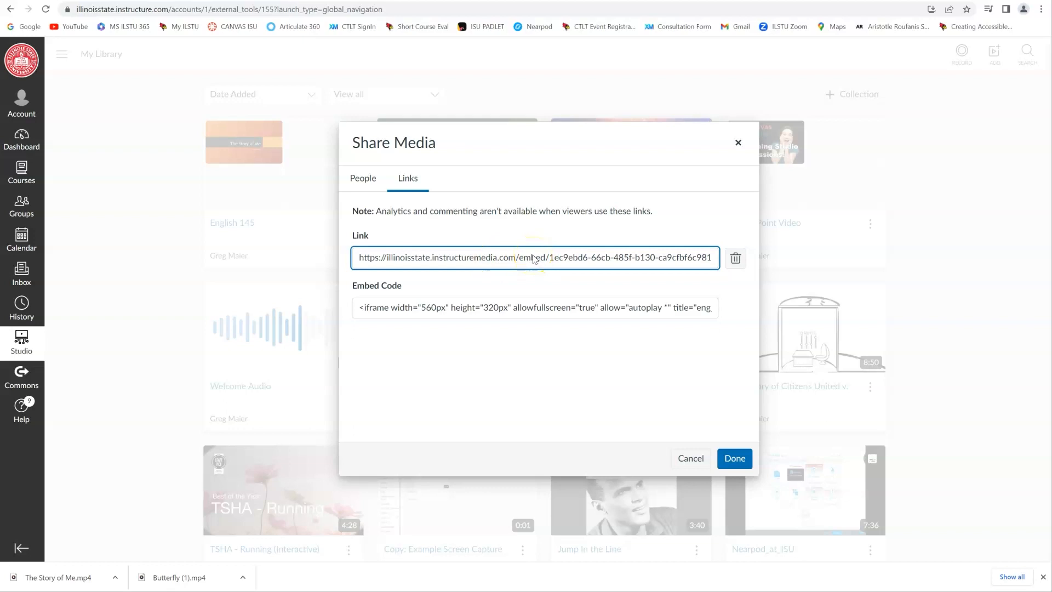
pyautogui.click(519, 313)
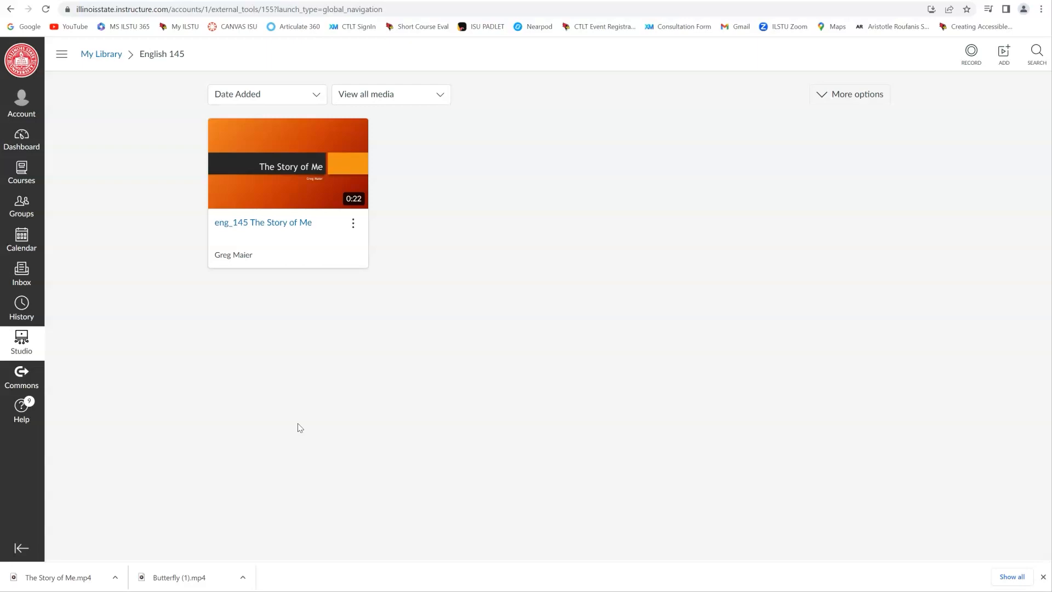
# - Open the eng_145 The Story of Me video in the English 145 collection and request automatic captions in English
pyautogui.moveTo(280, 215)
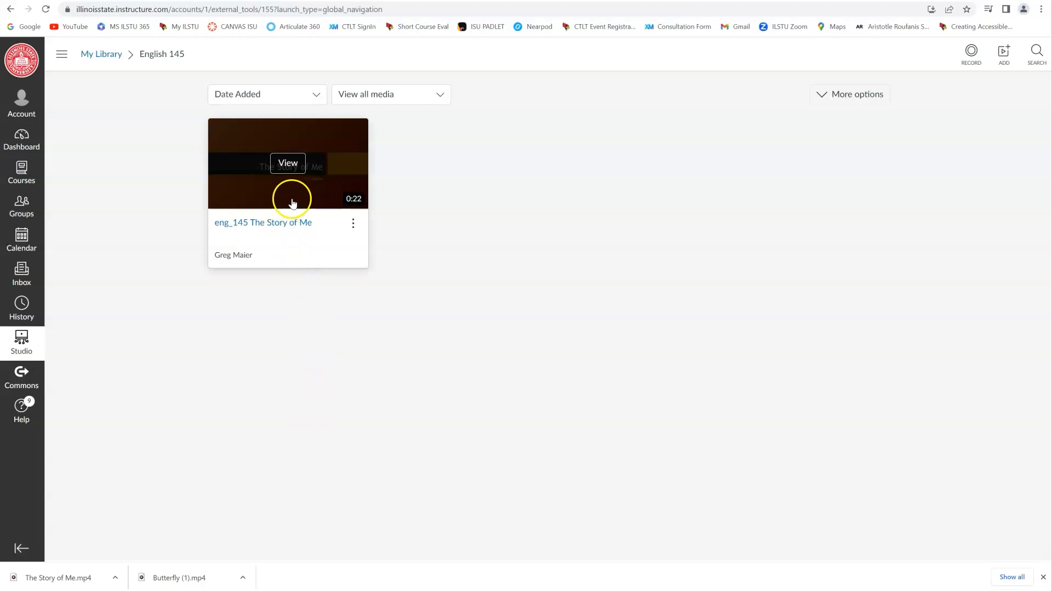
pyautogui.click(288, 163)
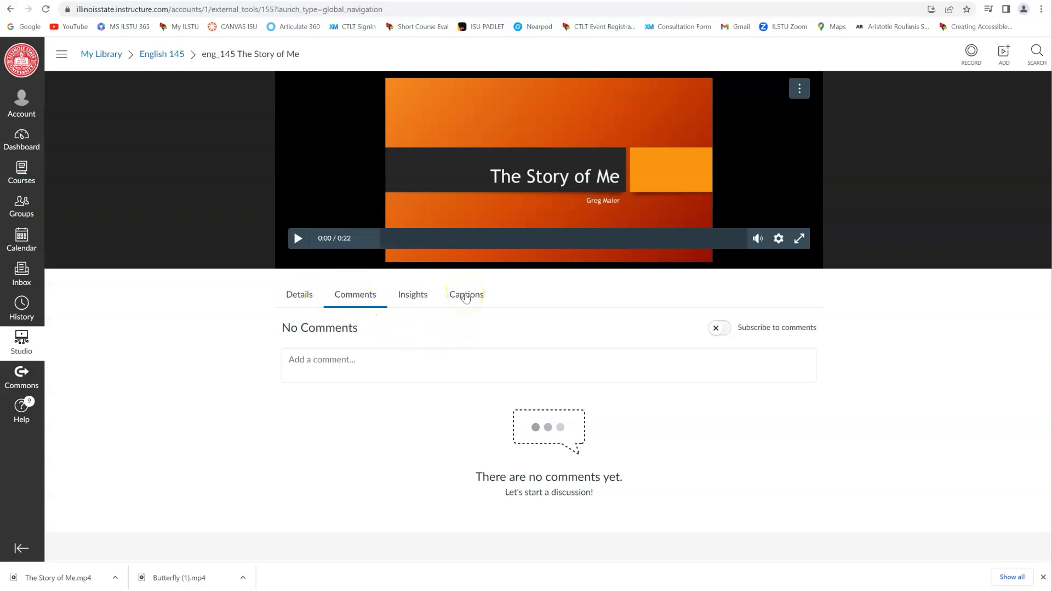
pyautogui.click(465, 296)
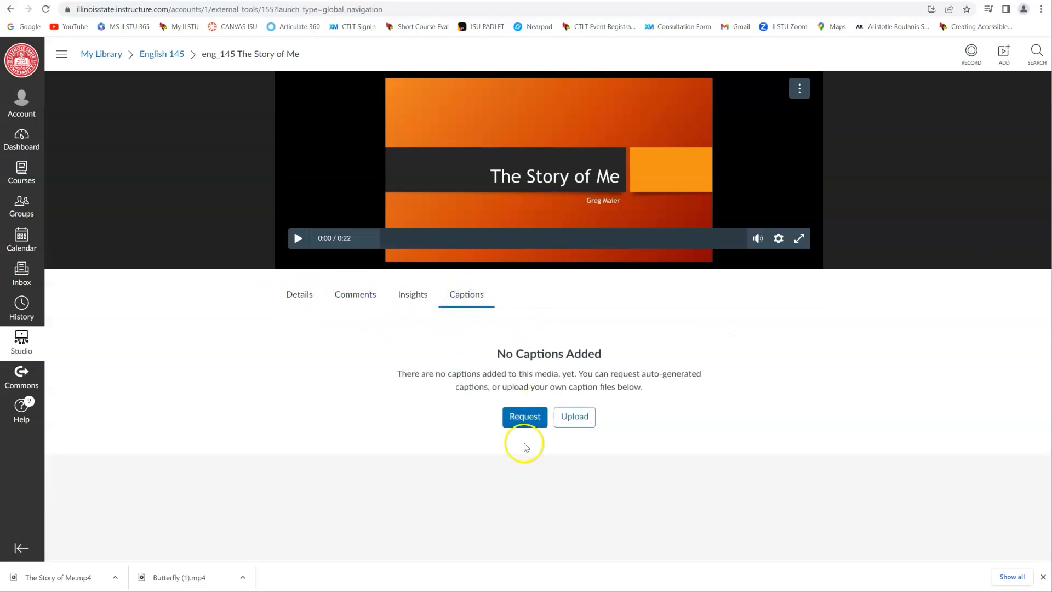
pyautogui.click(521, 417)
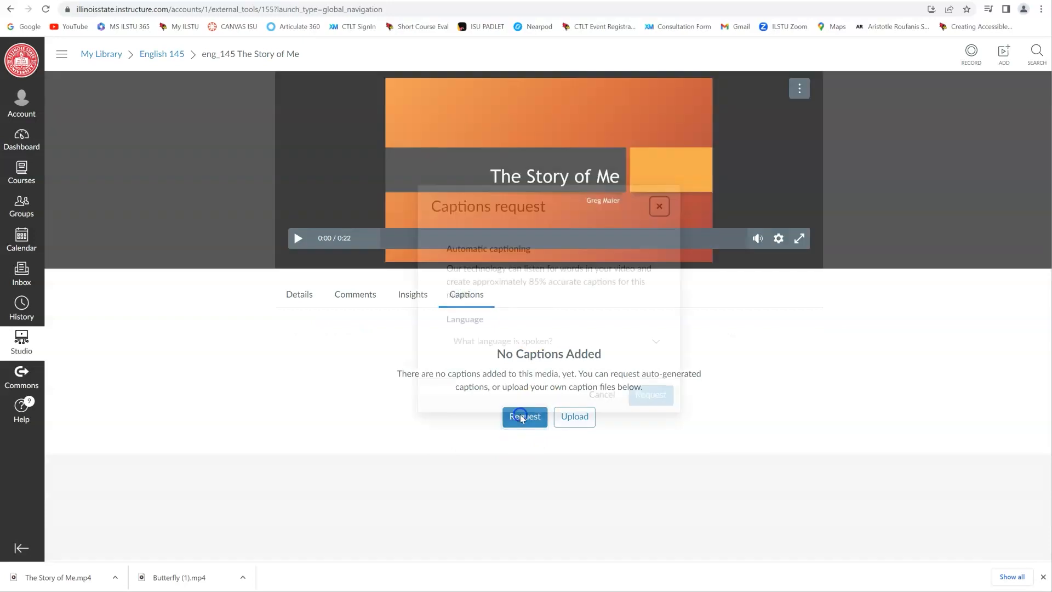
pyautogui.click(477, 336)
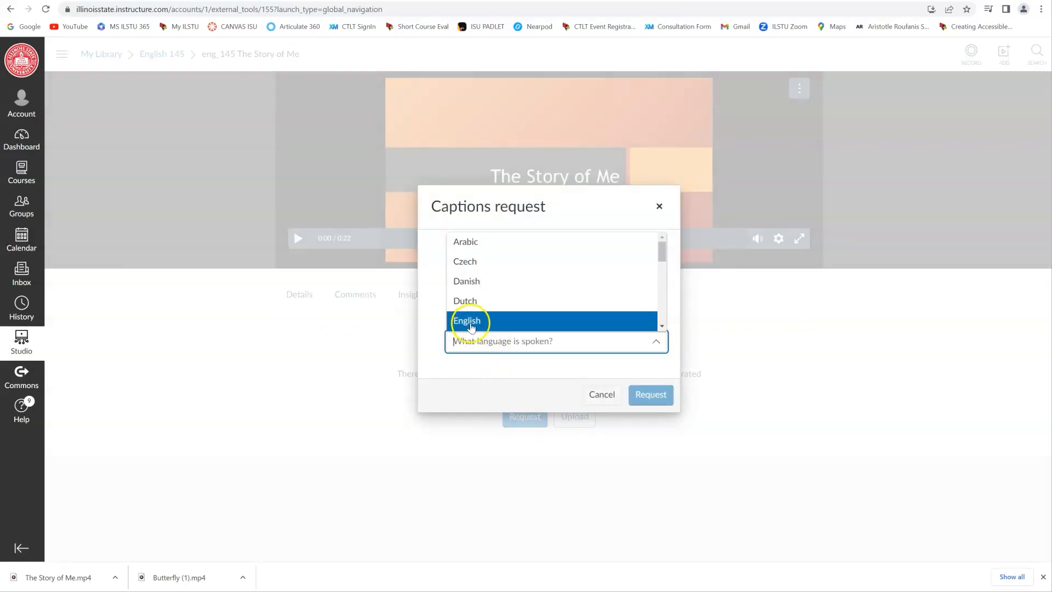
pyautogui.click(480, 321)
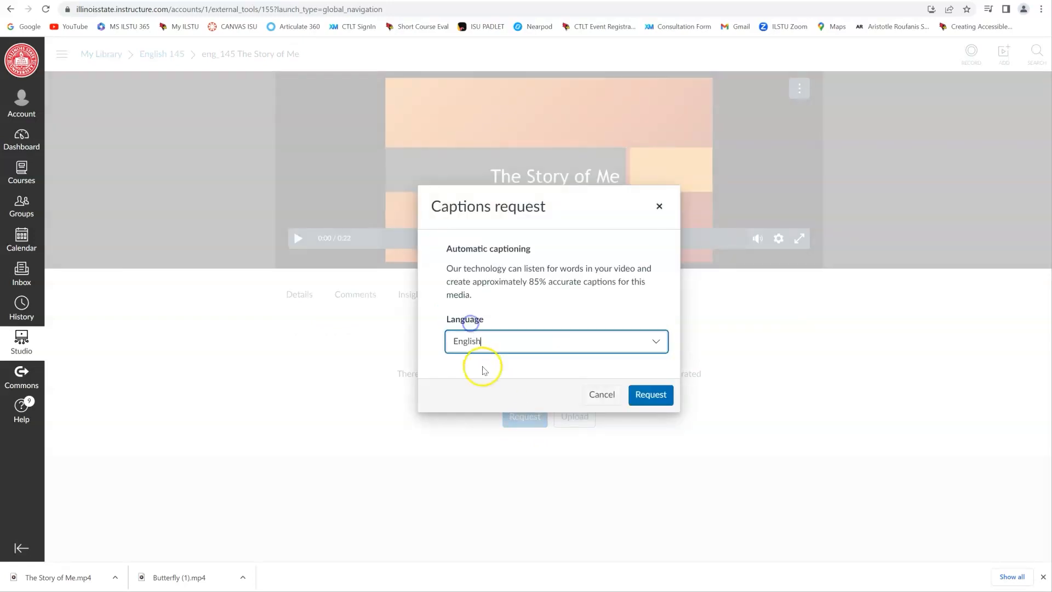
pyautogui.click(651, 396)
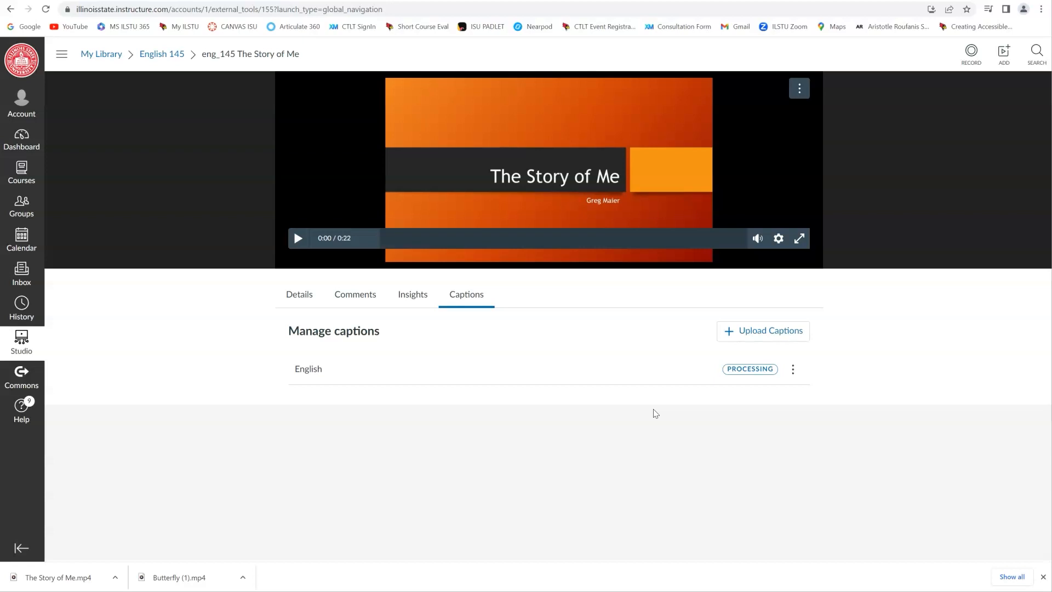
pyautogui.click(586, 467)
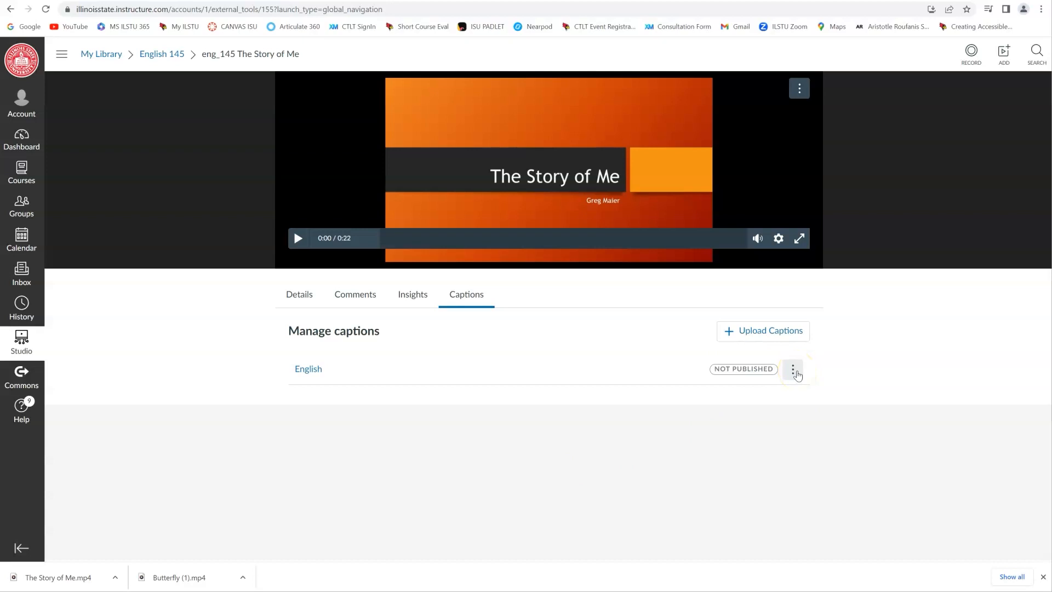
# - Review the English captions of eng_145 The Story of Me, selecting the 0:04 line for editing, and publish them
pyautogui.click(795, 372)
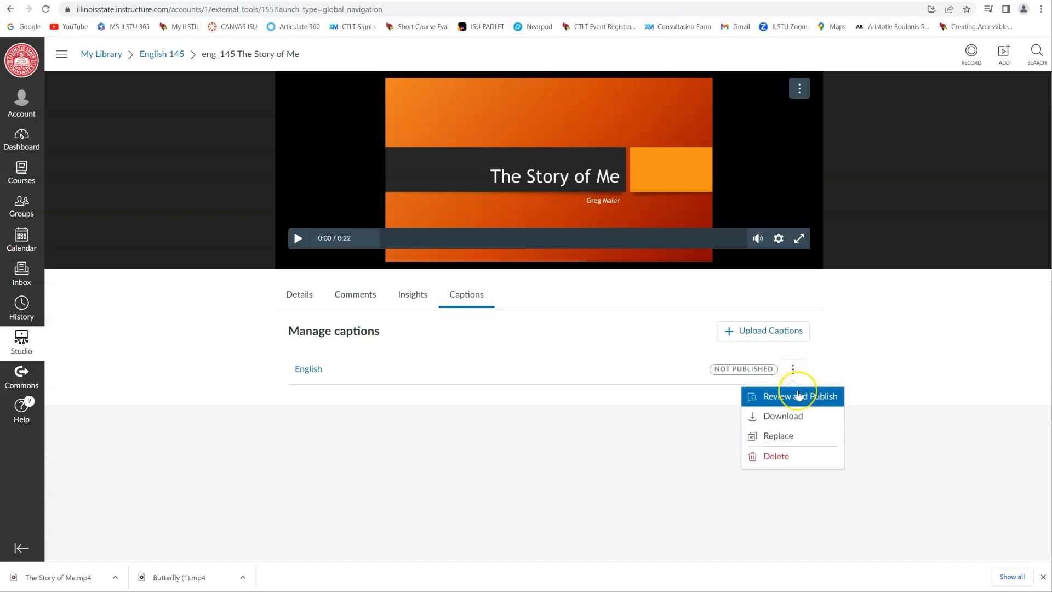
pyautogui.click(798, 396)
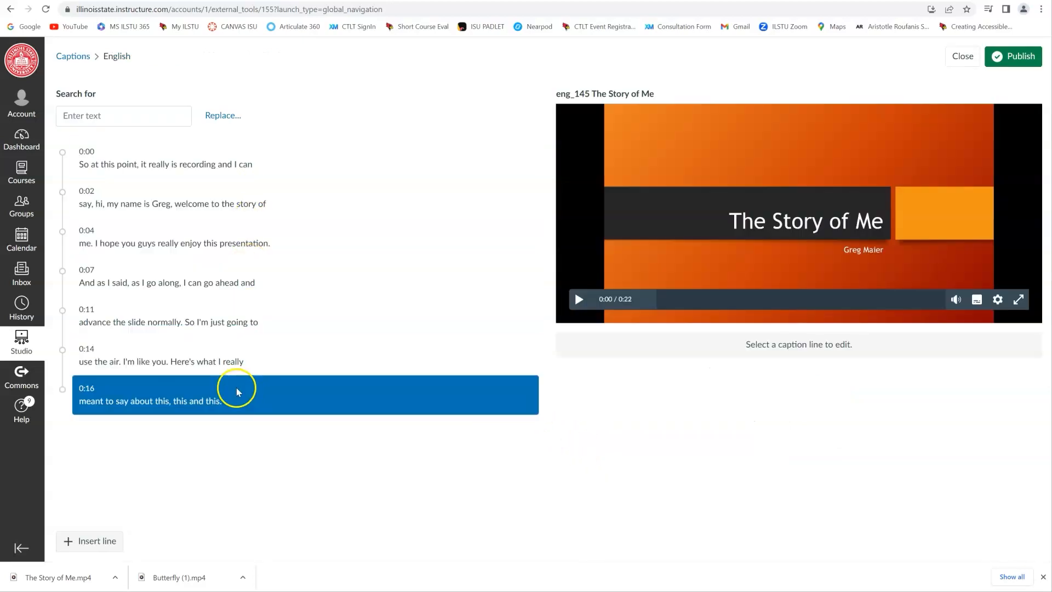
pyautogui.click(169, 246)
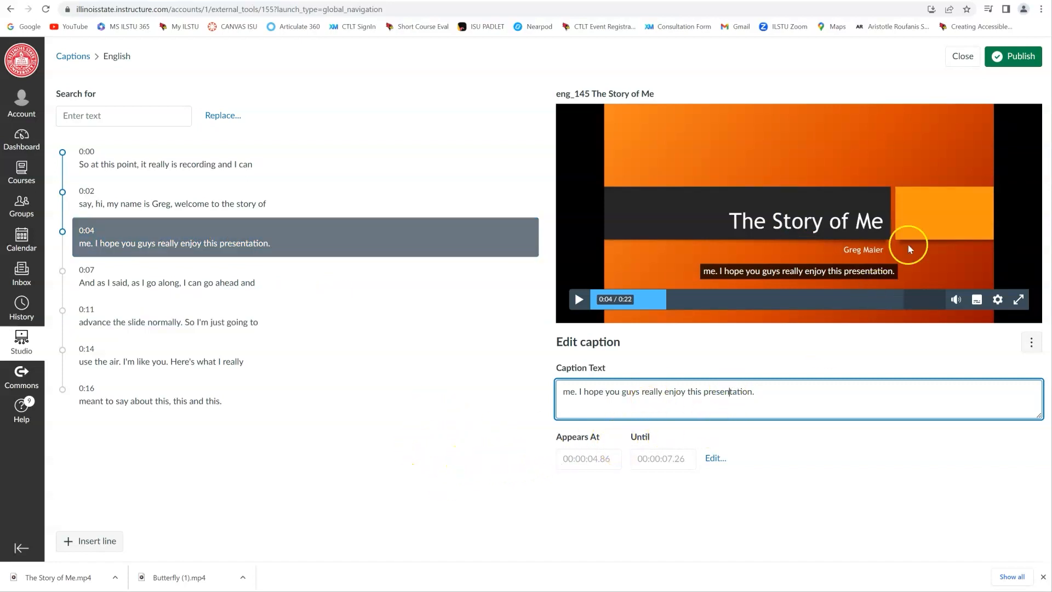
pyautogui.click(1009, 59)
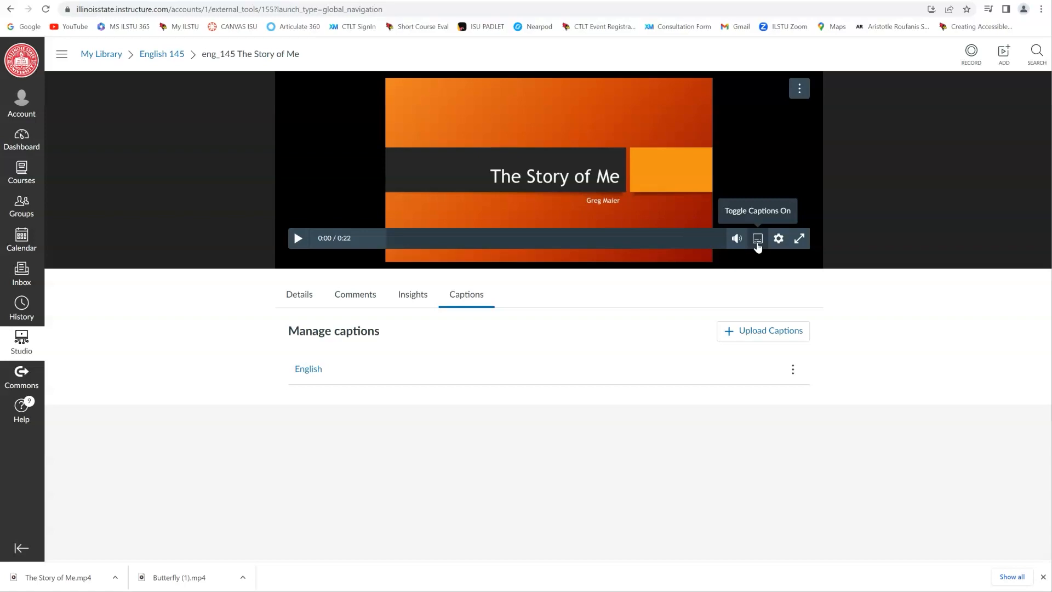
pyautogui.click(658, 348)
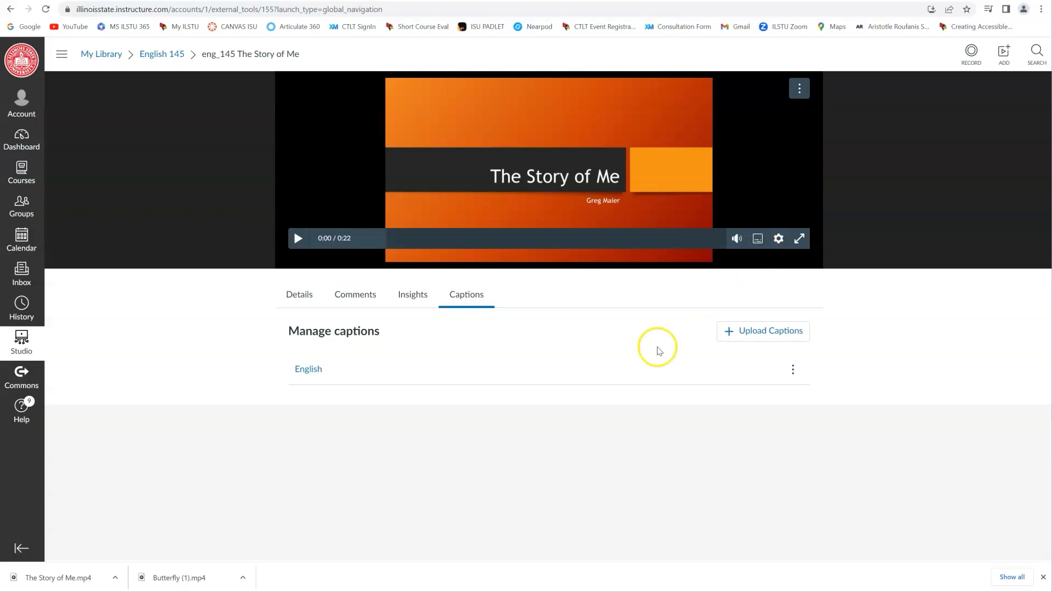